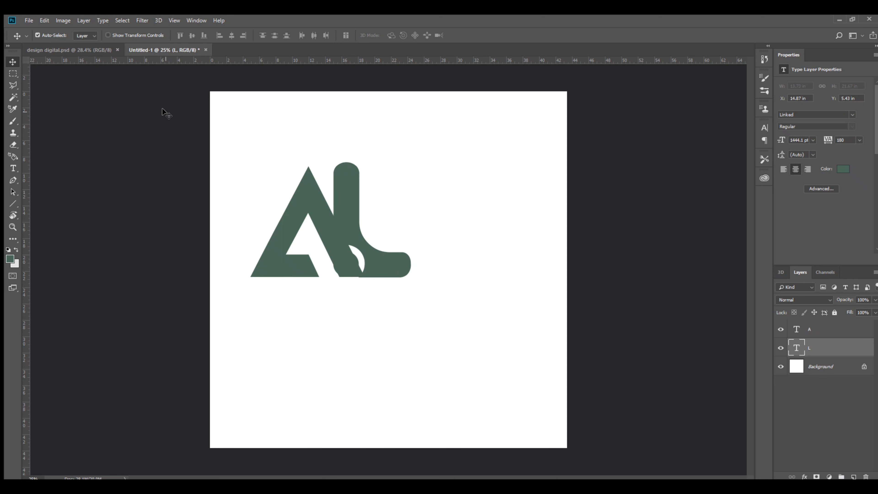
Step: Recolor the letter L with the yellow swatch color and stack its layer above the letter A
click(842, 169)
click(842, 235)
click(841, 169)
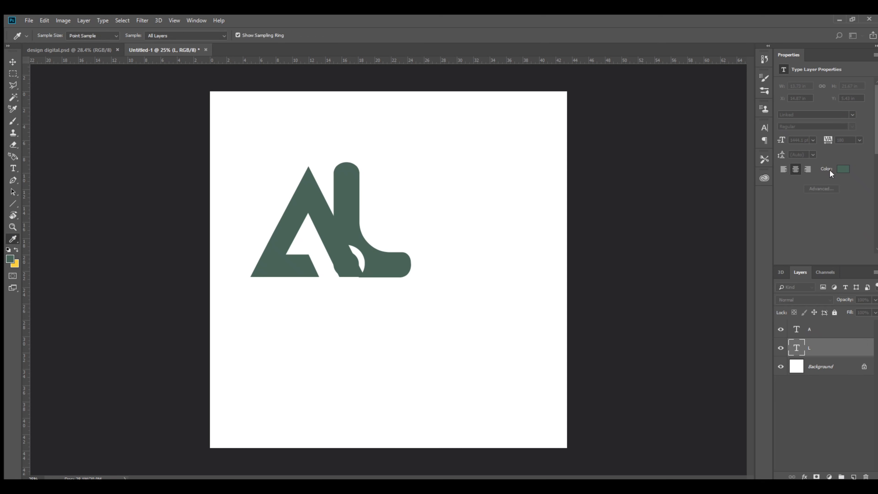
click(17, 264)
click(813, 234)
drag(830, 335, 833, 353)
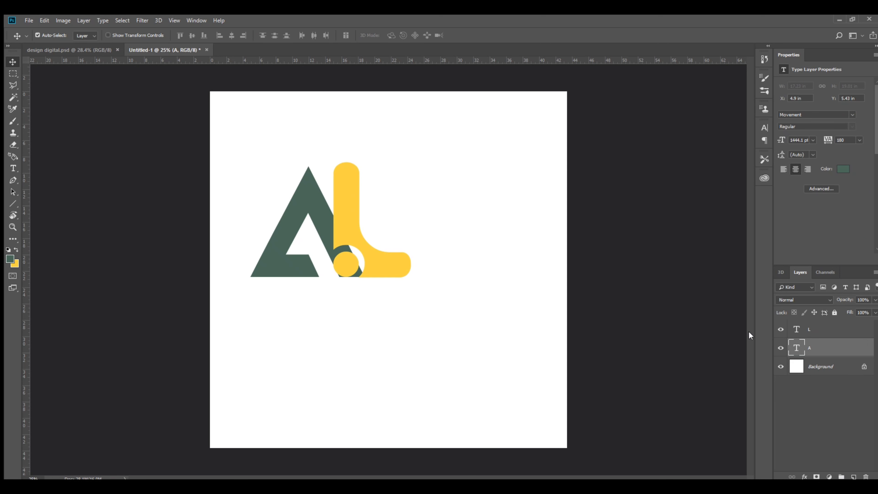
Step: Nudge the green A closer to the L, and try a duplicate of the L retyped as A, deleting the copy
drag(379, 250, 377, 248)
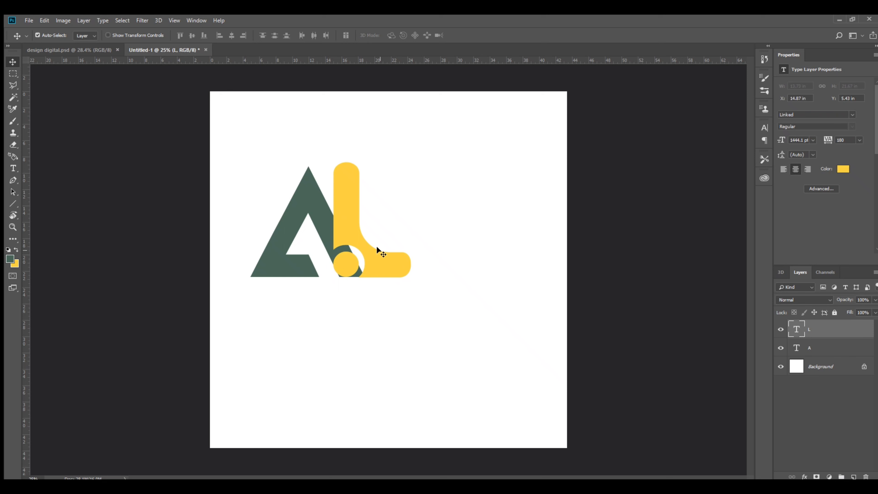
drag(312, 215, 446, 220)
key(r)
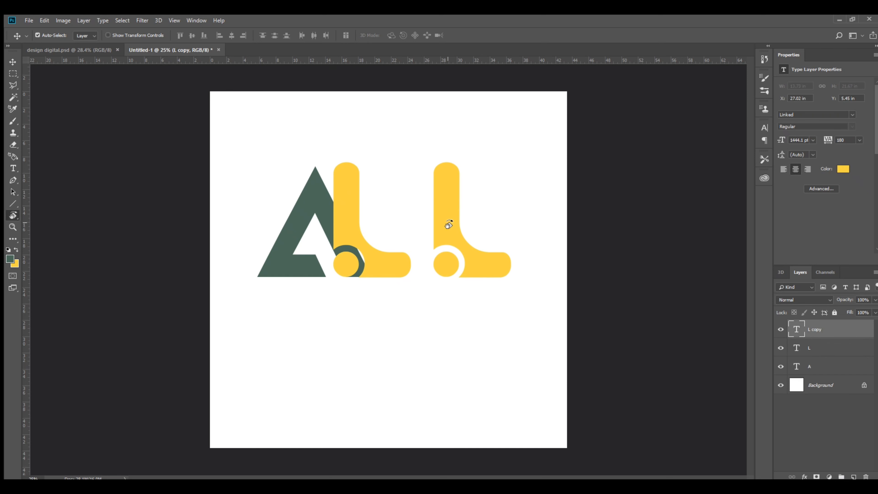
key(t)
click(447, 224)
key(ctrl+a)
text(A)
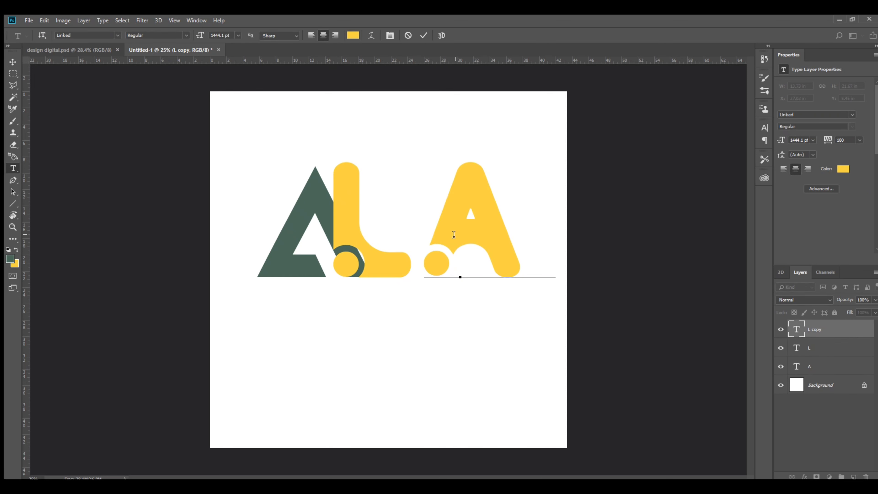
click(9, 58)
key(Delete)
Step: Change the letter L's color to a slightly darker, muted yellow
click(841, 169)
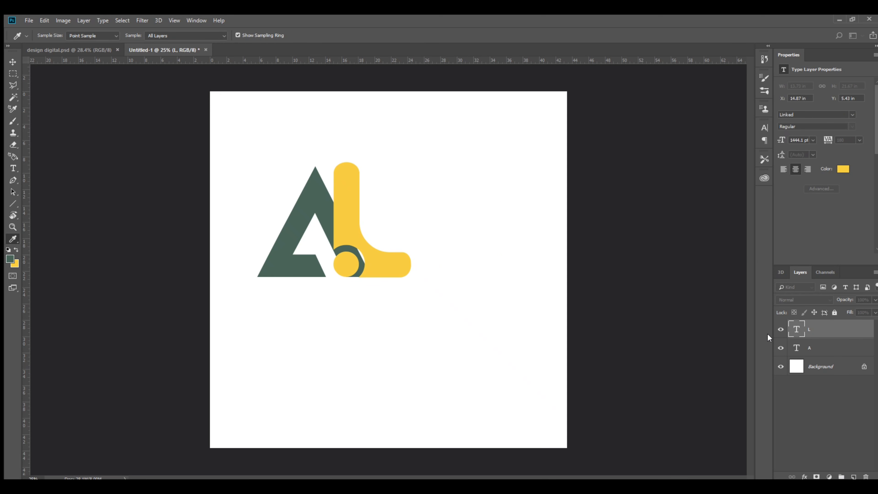
click(752, 247)
click(838, 235)
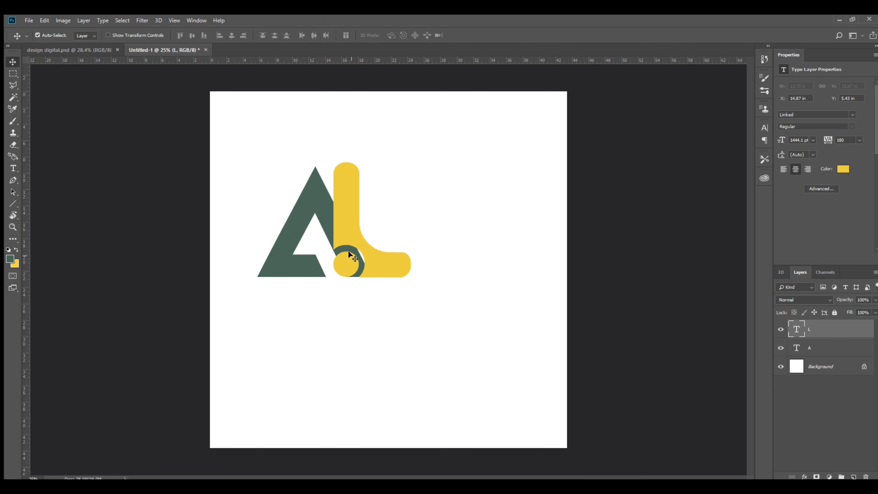
Step: Try different fonts on the letter L and set it in Danube Regular
double_click(372, 256)
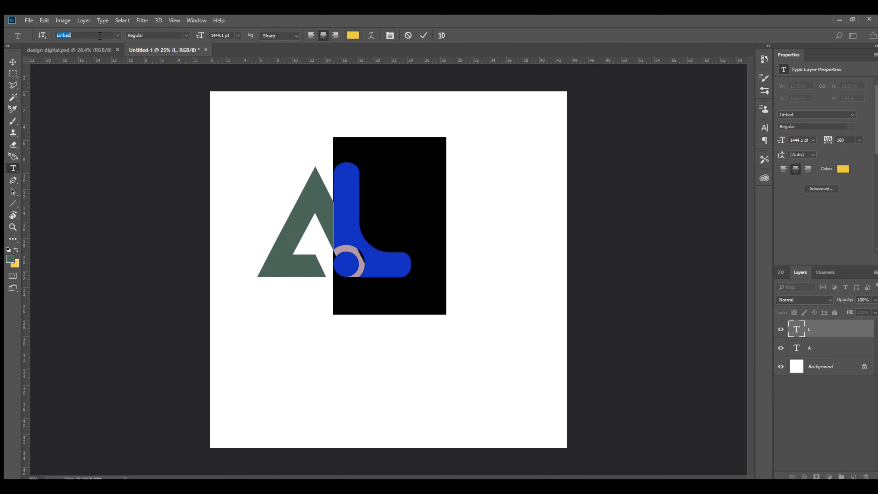
scroll(99, 36, down, 5)
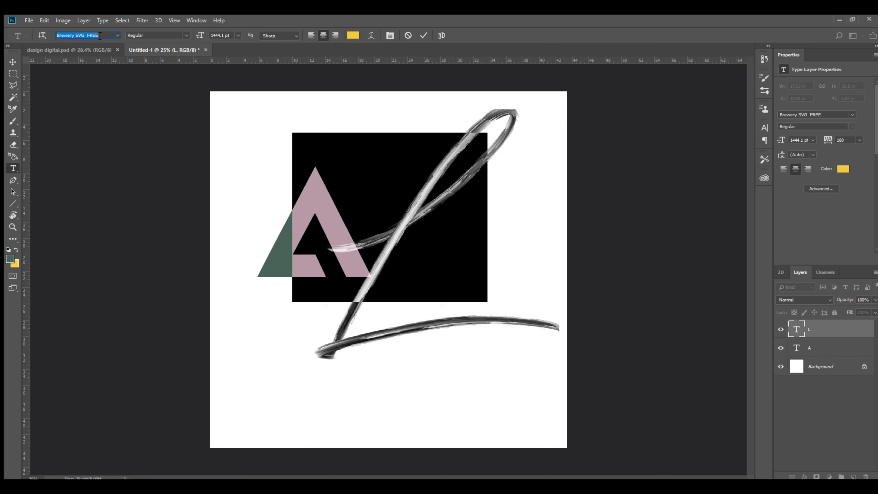
scroll(100, 36, down, 4)
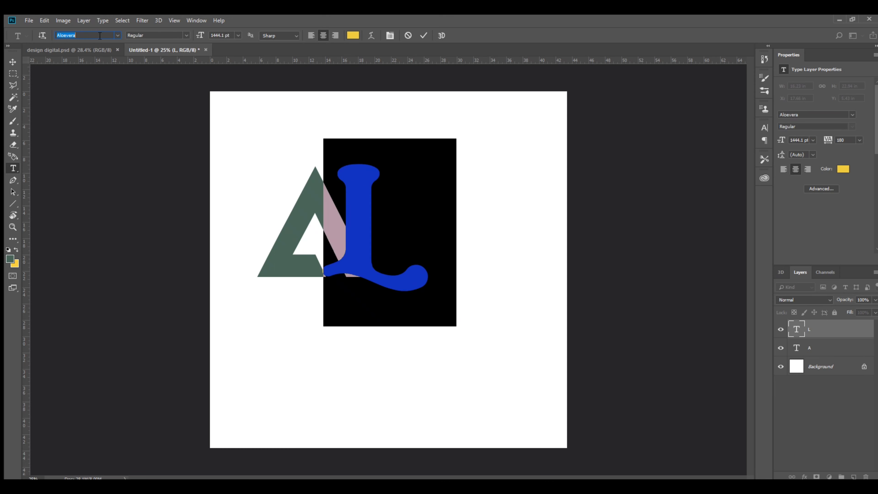
scroll(100, 36, down, 4)
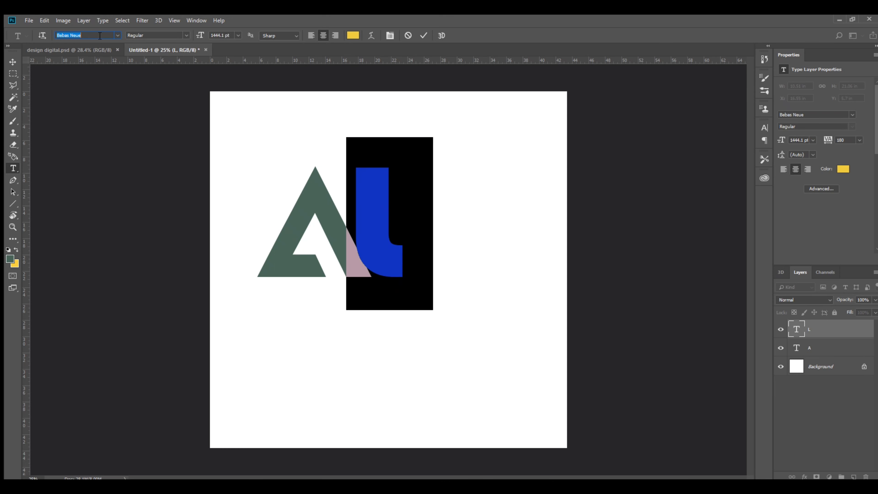
scroll(99, 35, down, 5)
scroll(100, 36, down, 4)
scroll(99, 36, down, 4)
scroll(99, 35, down, 3)
scroll(99, 36, down, 5)
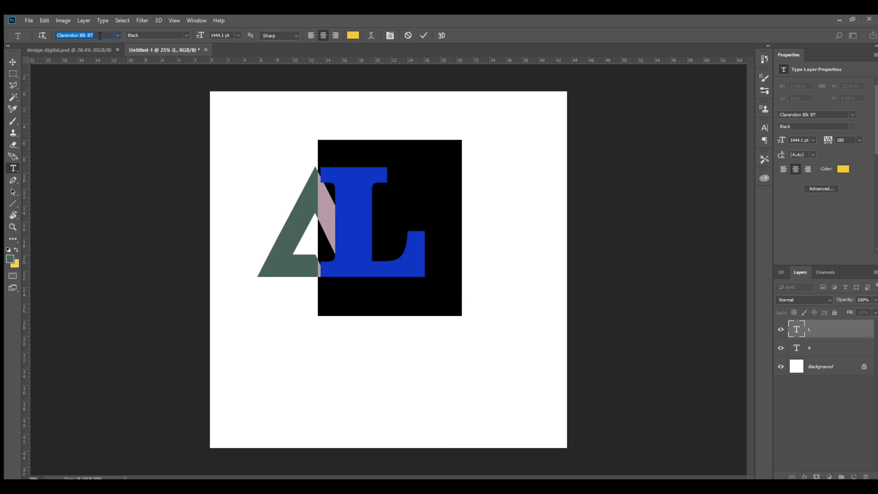
scroll(100, 35, down, 4)
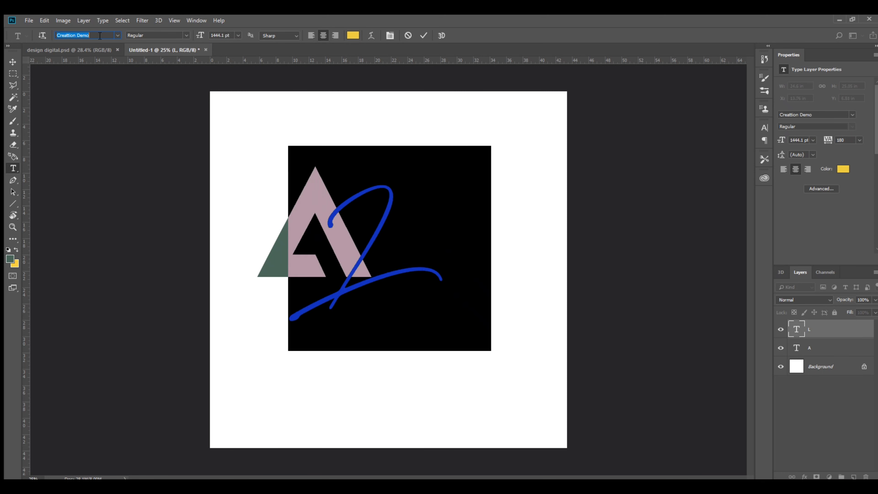
click(13, 61)
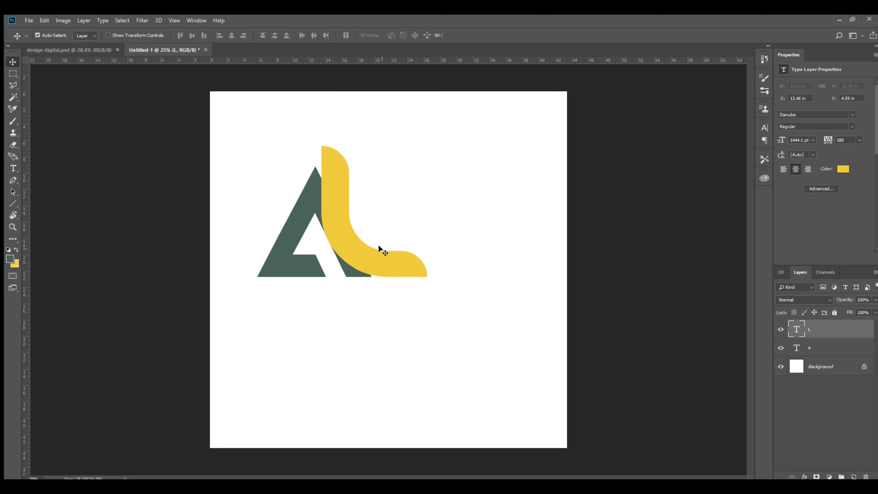
Step: Scale the L down to about 1206 pt and position it over the A's right half, matching the apex and baseline
drag(378, 244, 378, 263)
key(ctrl+t)
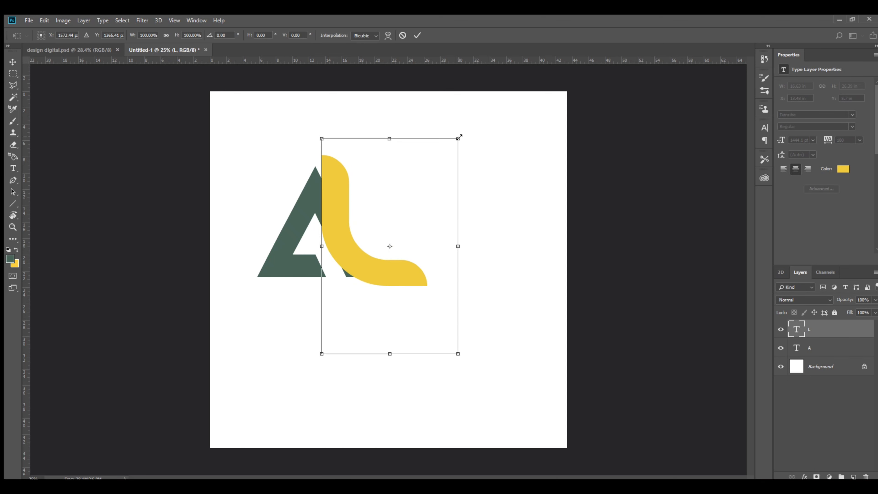
drag(460, 136, 446, 158)
drag(387, 263, 354, 256)
key(Return)
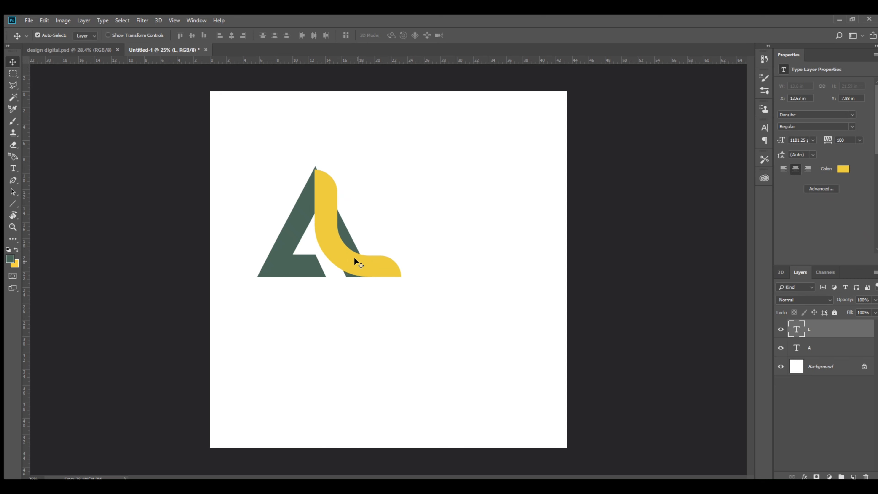
key(ctrl+t)
drag(425, 158, 428, 155)
key(Return)
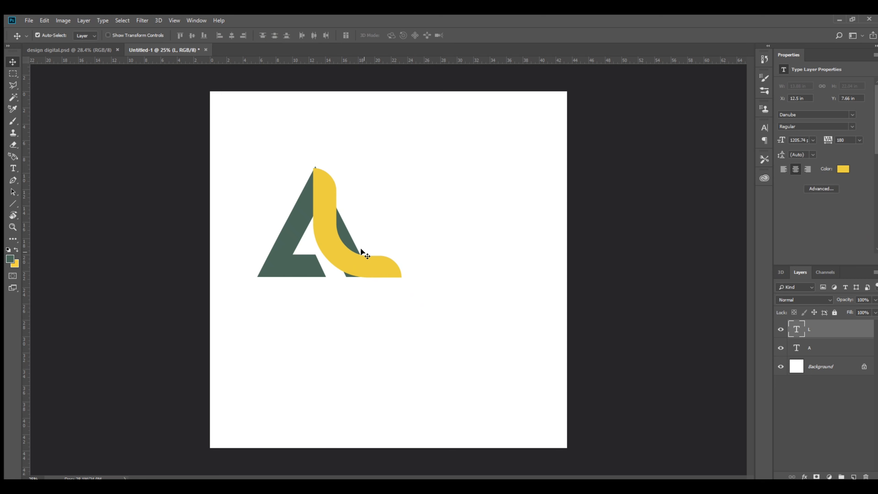
Step: Move both letters together up and to the right, and enlarge the L to about 102.35% over the A
drag(337, 249, 417, 207)
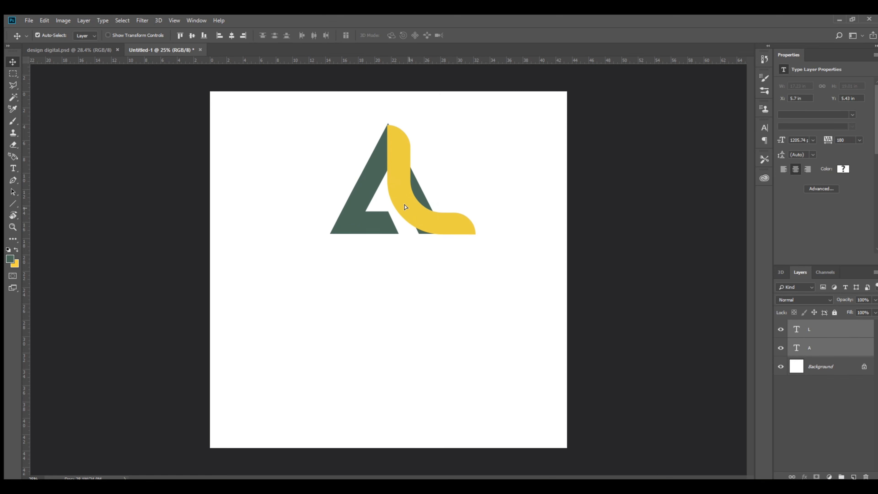
click(428, 214)
key(ctrl+t)
drag(498, 110, 500, 108)
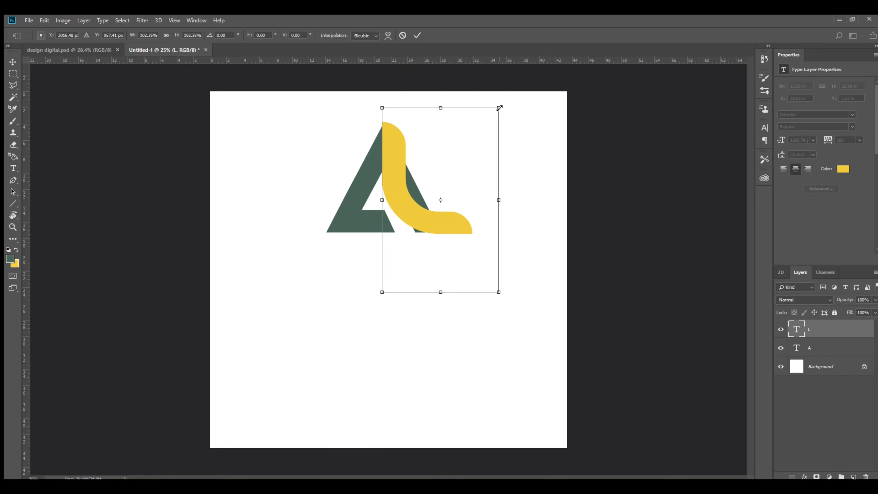
drag(407, 192, 408, 192)
key(Return)
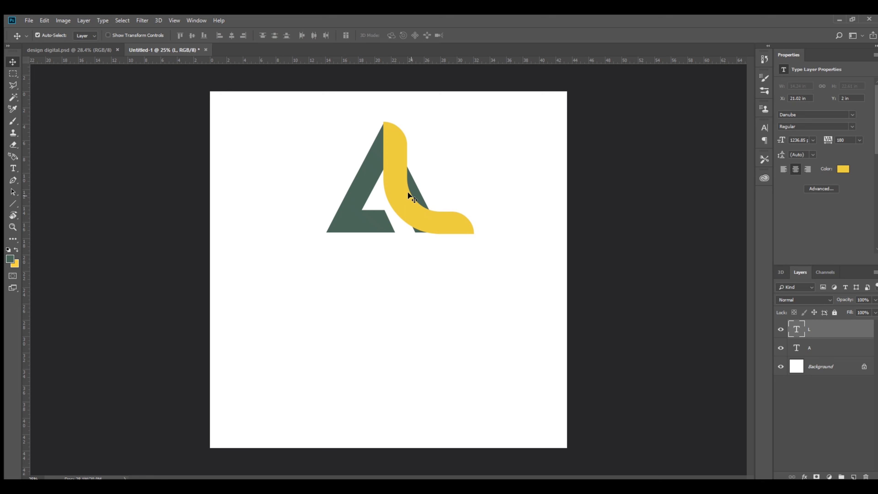
drag(397, 232, 408, 241)
click(413, 242)
click(430, 218)
click(854, 477)
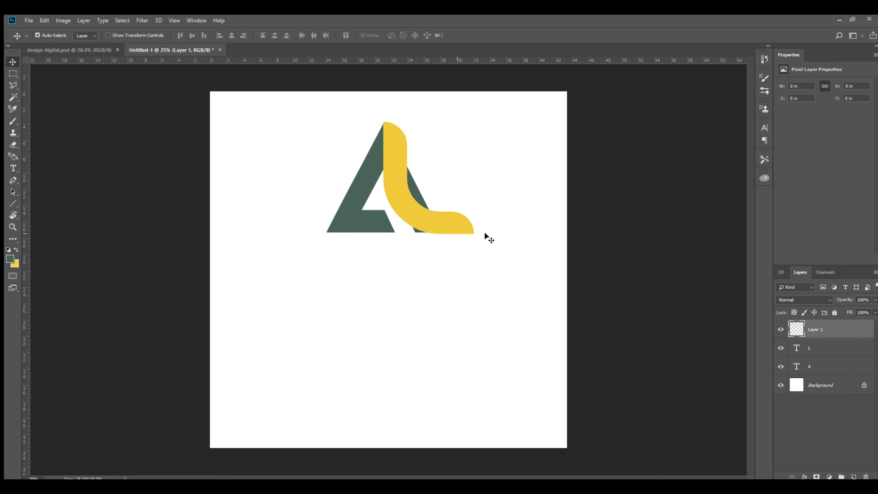
key(Delete)
Step: Add a layer mask to the A layer and ready the Brush tool with black as foreground
click(828, 349)
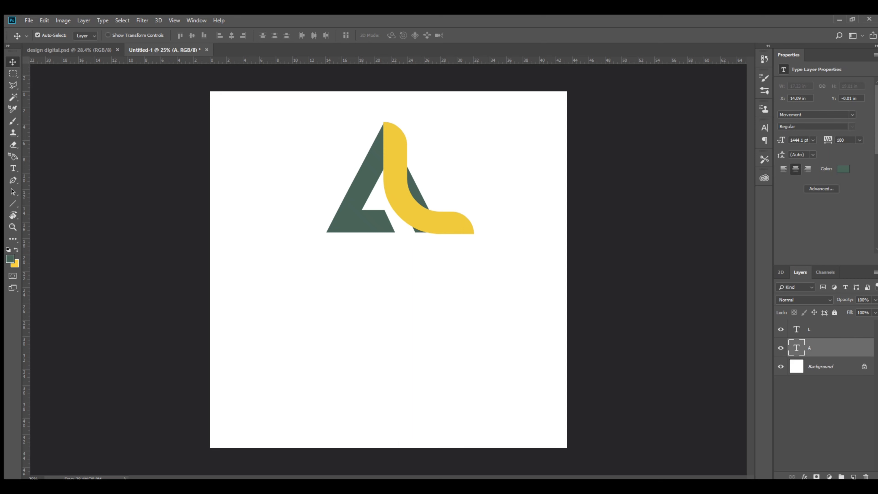
click(817, 477)
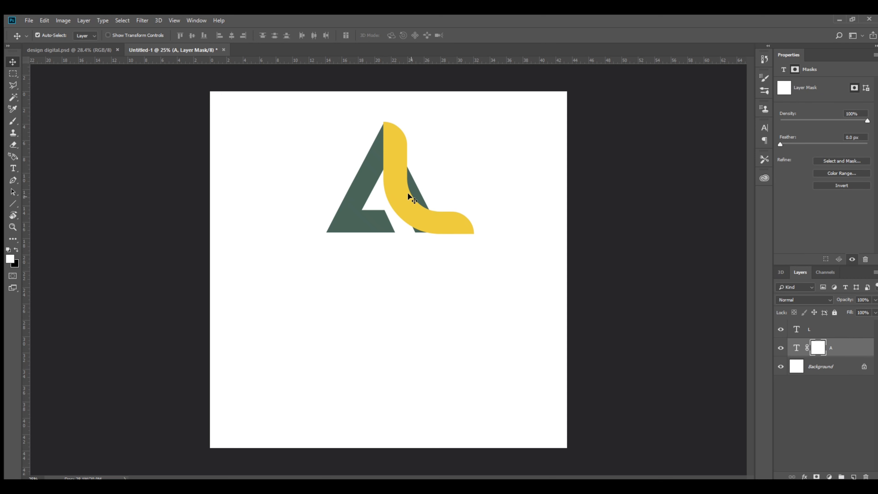
key(b)
key(x)
Step: Hide the part of the A along the L's inner curve by painting its mask with a soft 100 px black brush
scroll(414, 193, up, 14)
drag(425, 193, 415, 360)
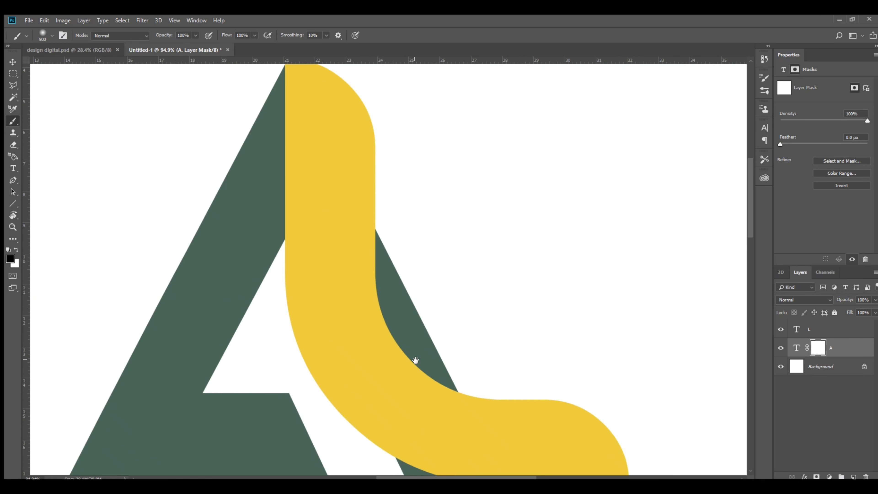
key(bracketleft)
key(bracketleft)
key(bracketleft)
key(bracketleft)
key(bracketleft)
key(bracketleft)
key(bracketleft)
key(bracketleft)
key(bracketleft)
key(bracketleft)
key(bracketleft)
key(bracketleft)
mouse_move(377, 258)
mouse_down()
mouse_move(378, 315)
mouse_move(490, 416)
mouse_move(369, 276)
mouse_up()
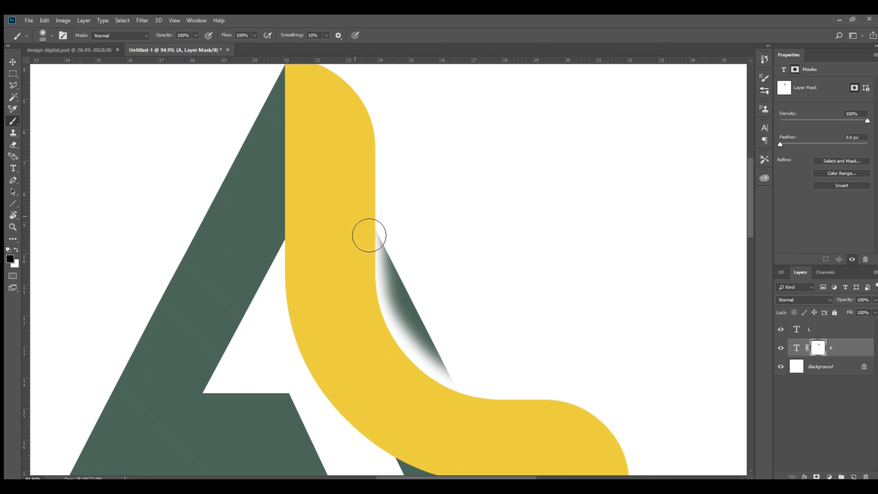
drag(369, 235, 407, 390)
drag(397, 331, 375, 261)
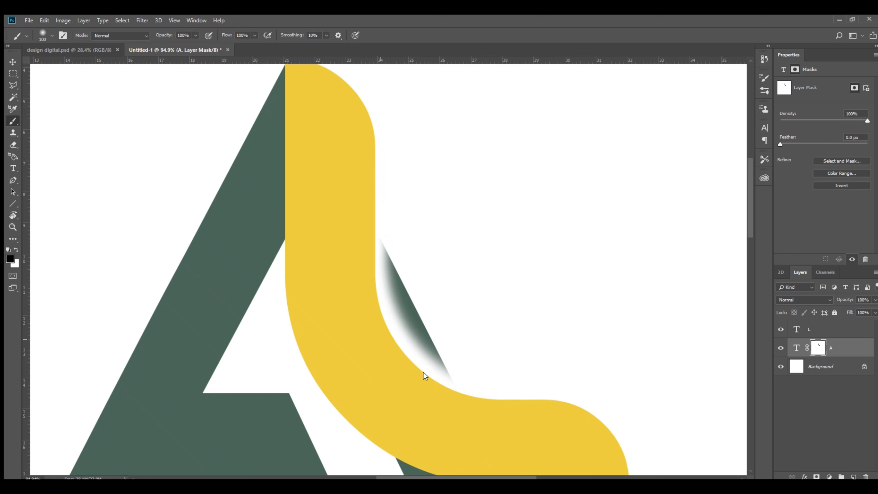
Step: Restore the A's right sliver on the mask with a hard 100 px white brush, and refine the thin gap with a 700 px brush
key(x)
mouse_move(471, 402)
mouse_down()
mouse_move(468, 374)
mouse_move(427, 308)
mouse_move(418, 268)
mouse_move(425, 343)
mouse_up()
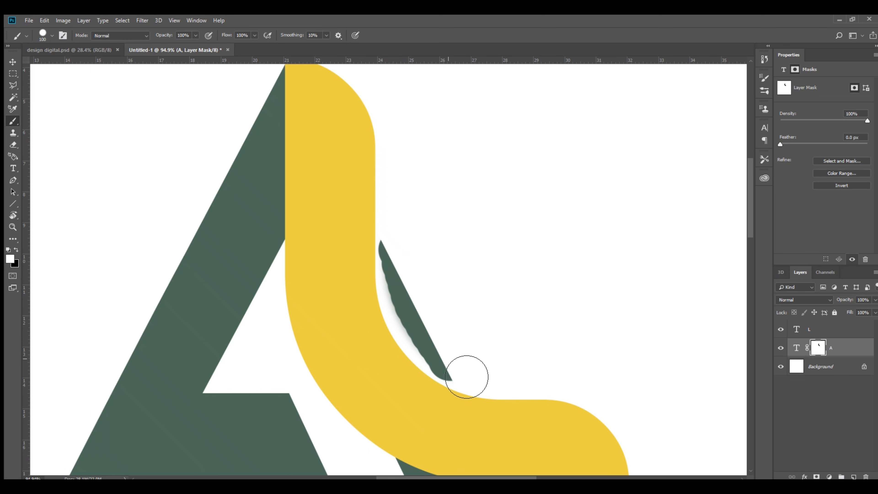
key(bracketright)
key(bracketright)
key(bracketright)
key(bracketright)
key(bracketright)
key(bracketright)
key(bracketright)
key(bracketright)
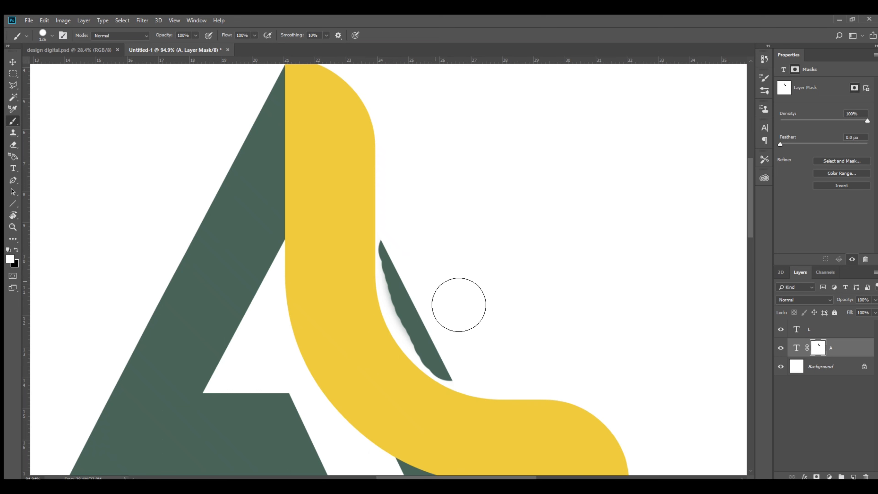
key(bracketright)
key(bracketright)
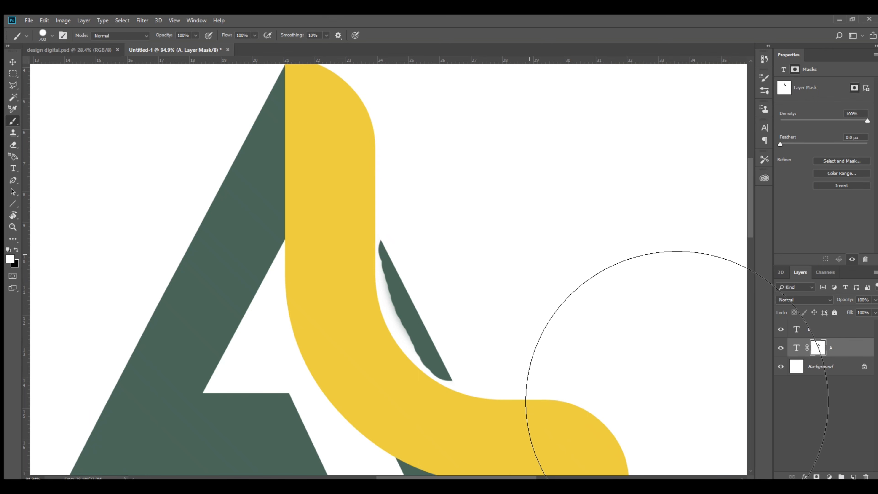
key(ctrl+z)
click(529, 261)
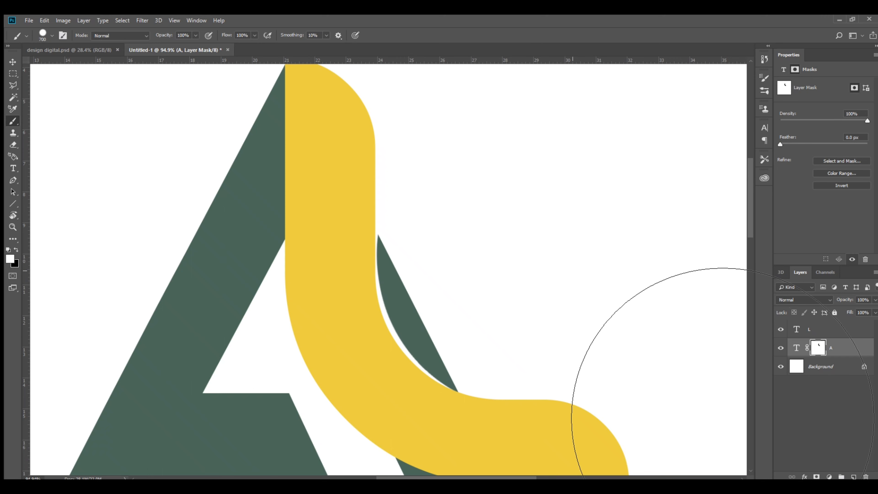
click(529, 267)
key(ctrl+z)
mouse_move(525, 263)
mouse_down()
mouse_move(519, 257)
mouse_move(514, 318)
mouse_move(490, 325)
mouse_up()
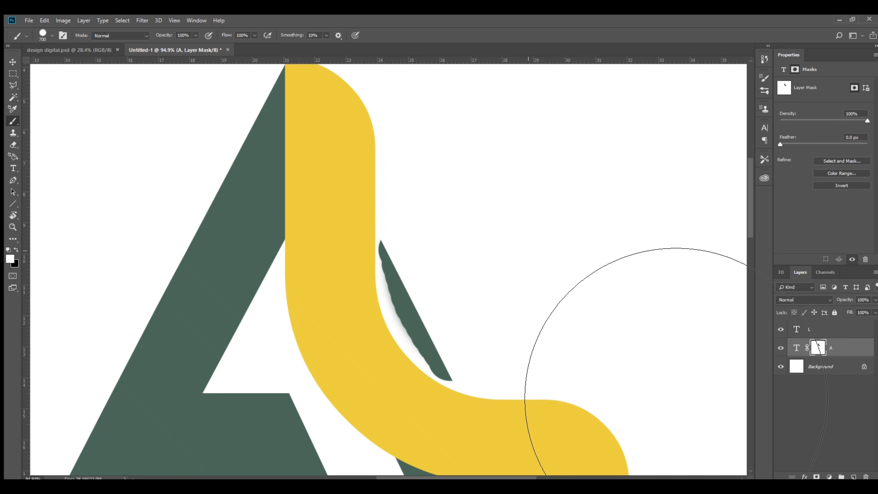
key(ctrl+z)
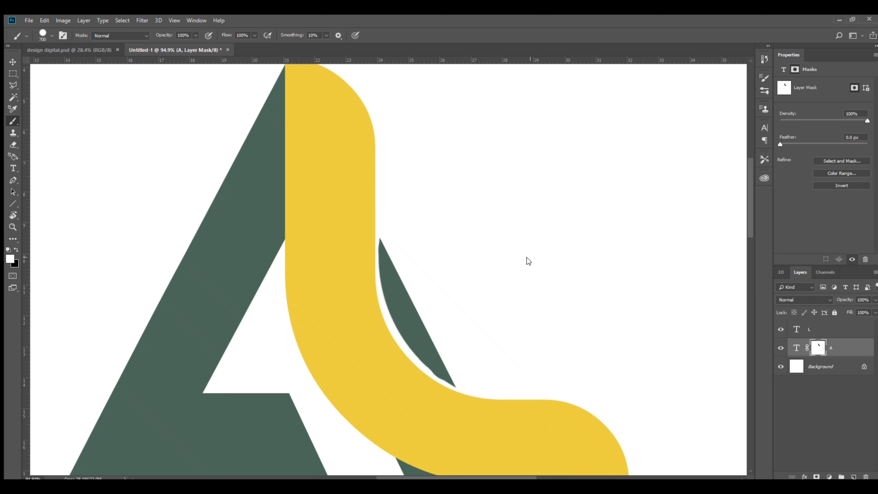
Step: Reduce the mask brush to 300 px and smooth the lower end of the gap between the A and the L
key(bracketleft)
key(bracketleft)
key(bracketleft)
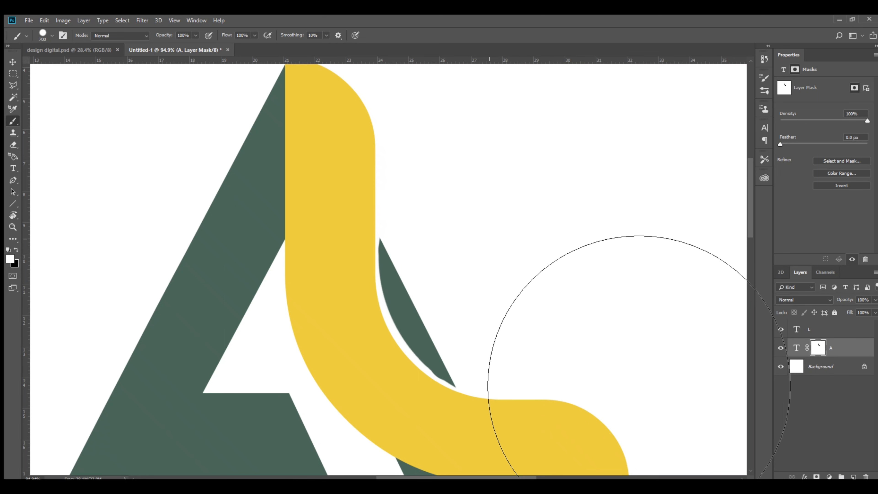
key(bracketleft)
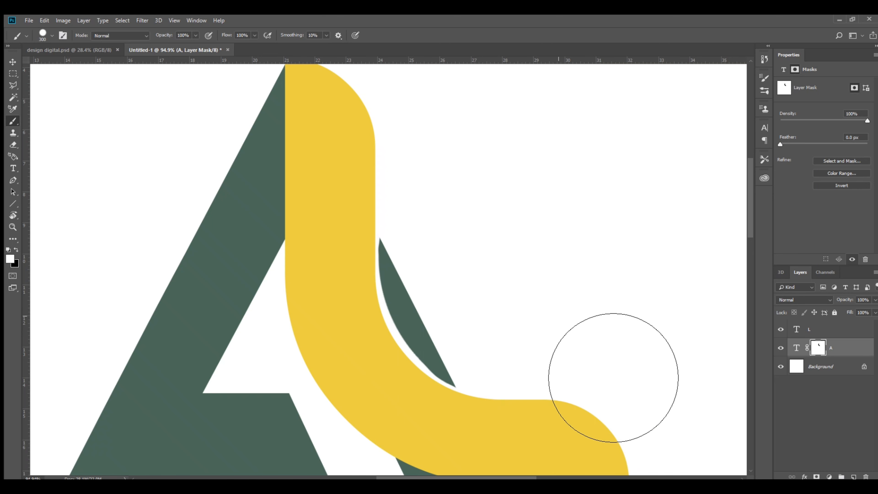
scroll(614, 373, down, 5)
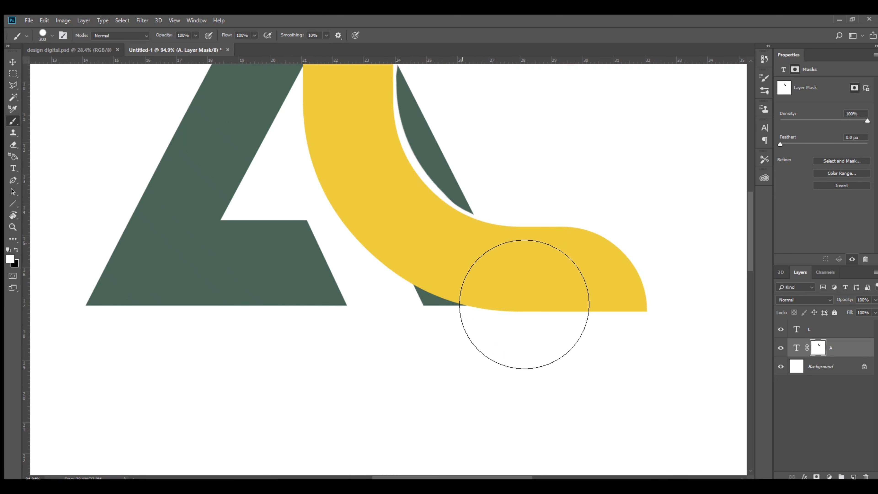
Step: Trim the A's small lower piece along the L's underside on the mask with black and white 300 px brush dabs, leaving a thin gap
key(x)
click(412, 357)
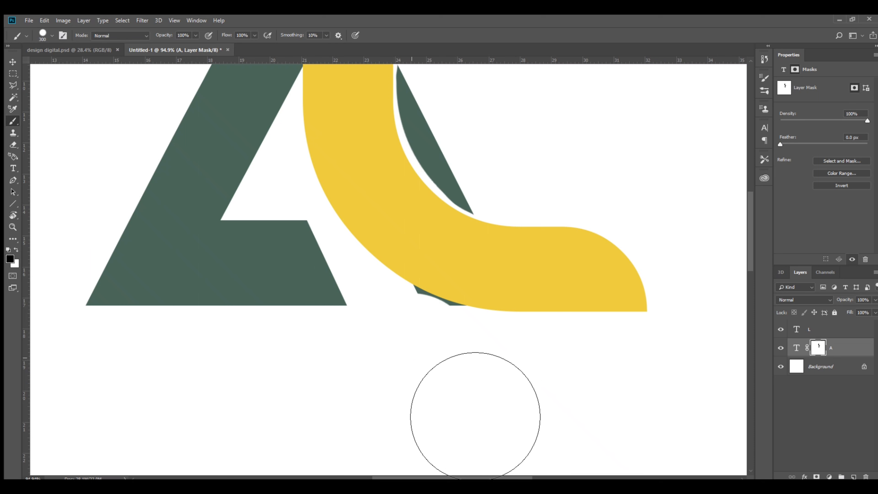
click(427, 356)
click(412, 336)
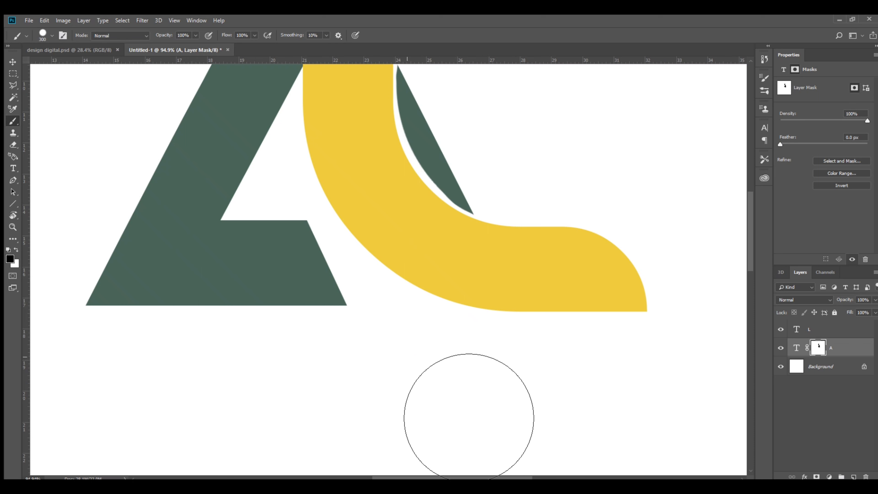
key(x)
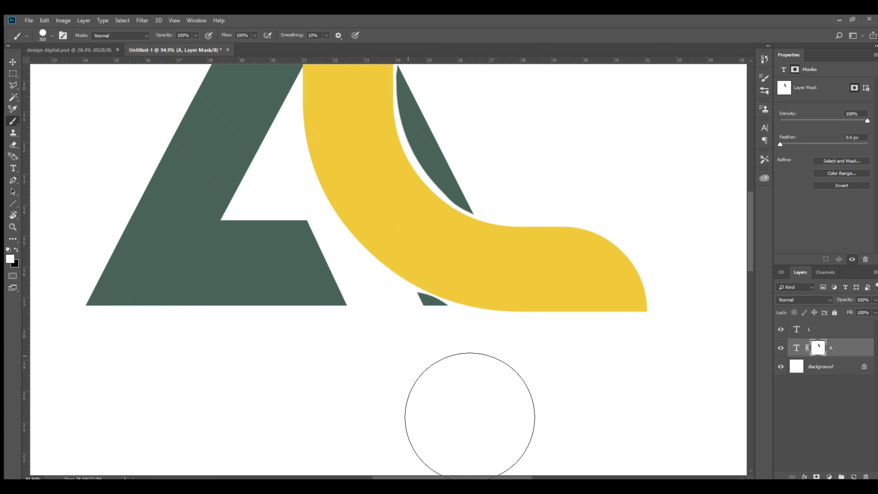
Step: Try to paint a gap between the A and the L's straight vertical edge on the mask with the black 300 px brush, and undo the strokes
scroll(472, 420, up, 10)
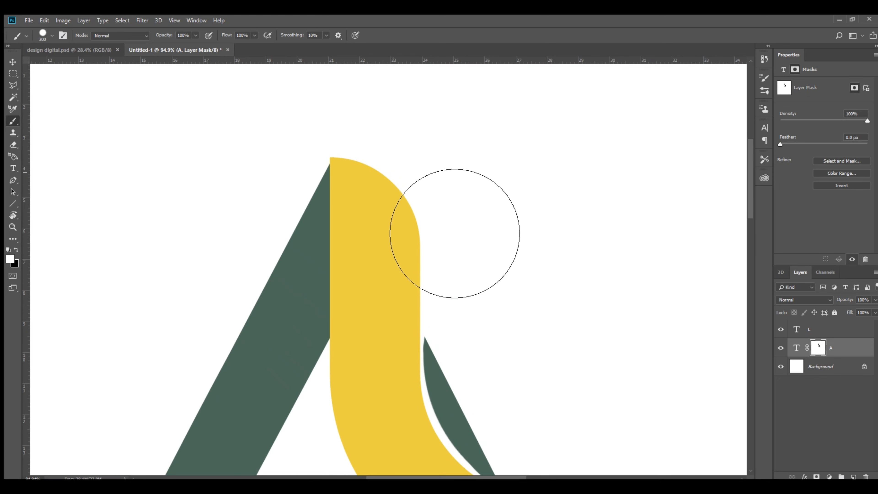
key(x)
mouse_move(454, 232)
mouse_down()
mouse_move(463, 386)
mouse_move(456, 380)
mouse_up()
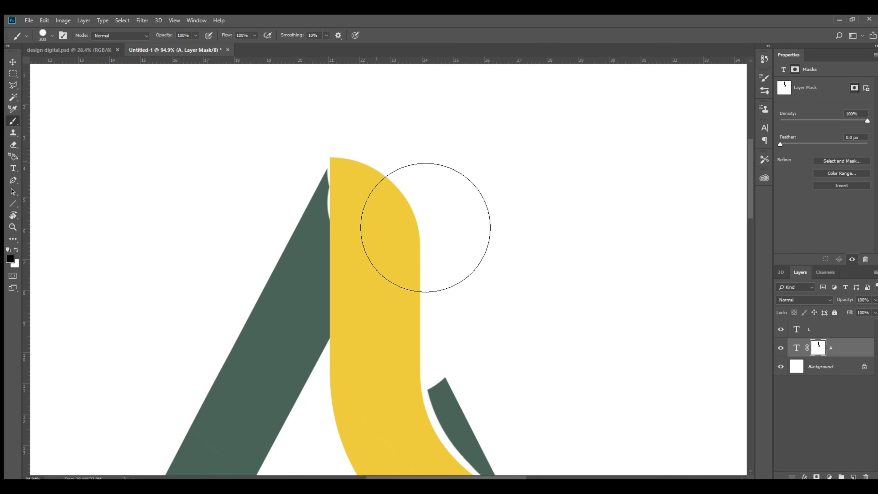
drag(450, 232, 449, 422)
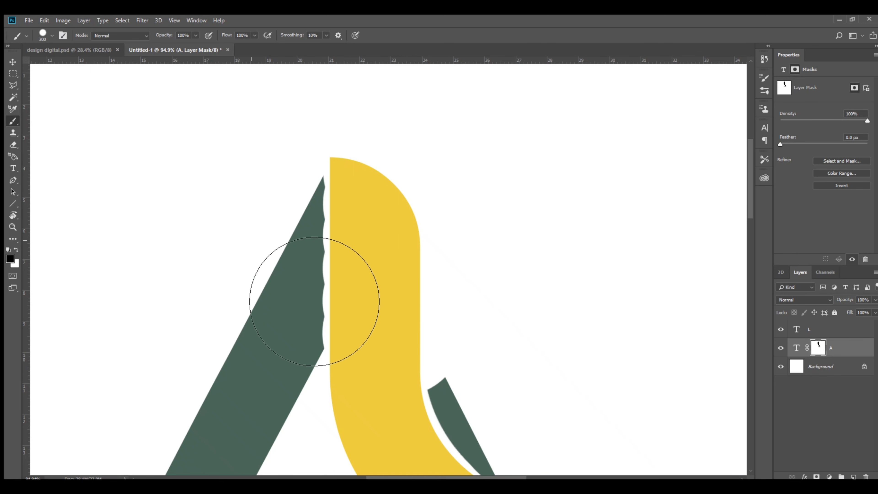
drag(360, 256, 449, 231)
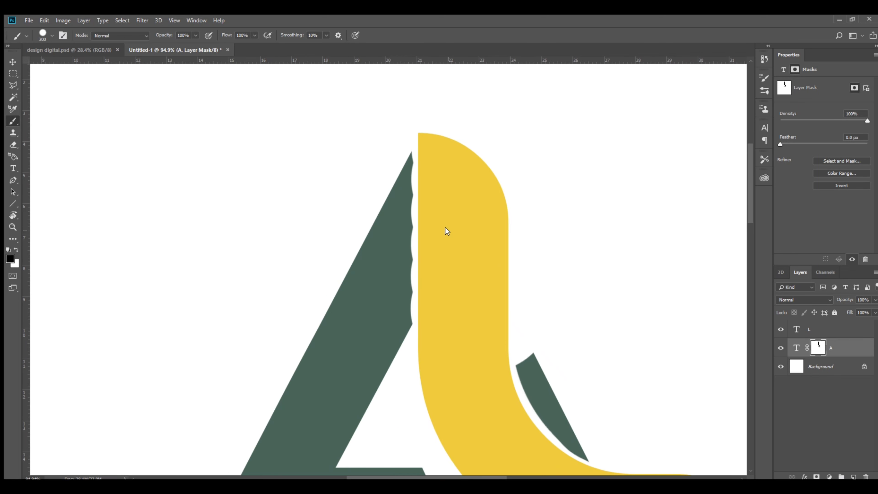
key(ctrl+z)
key(ctrl+z)
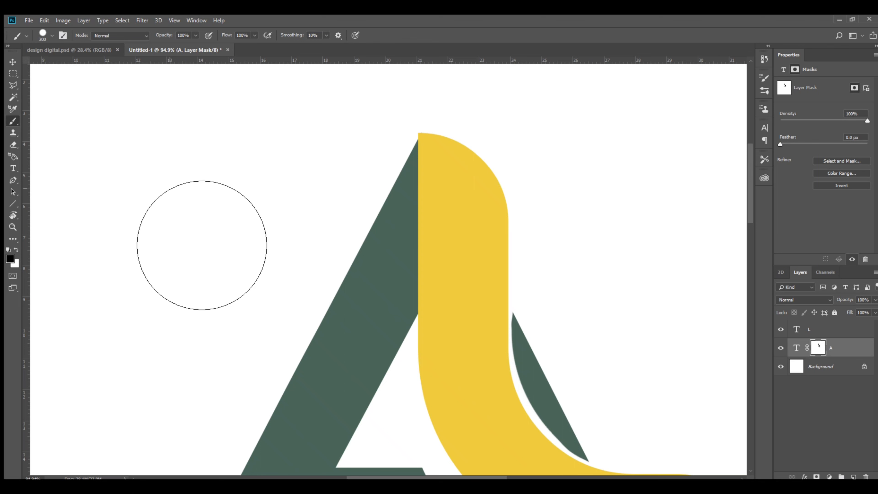
Step: Select a tall rectangle of the A flush against the L's straight edge and fill it with black on the mask
key(m)
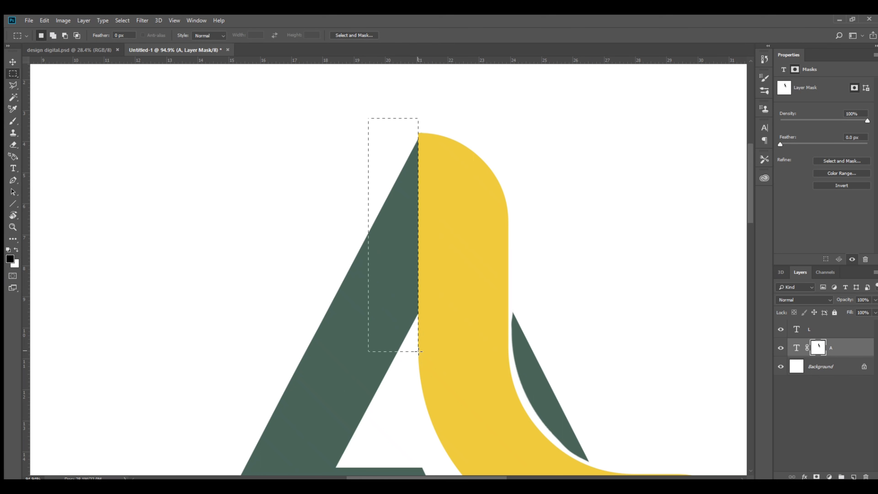
key(Left)
key(Left)
key(Left)
key(Left)
key(Left)
key(Left)
key(Left)
key(Left)
key(Left)
key(Left)
key(Left)
key(Left)
key(Left)
key(Left)
key(Left)
key(Right)
key(Right)
key(Right)
key(Right)
key(Right)
key(Right)
key(Right)
key(Right)
key(Right)
key(Right)
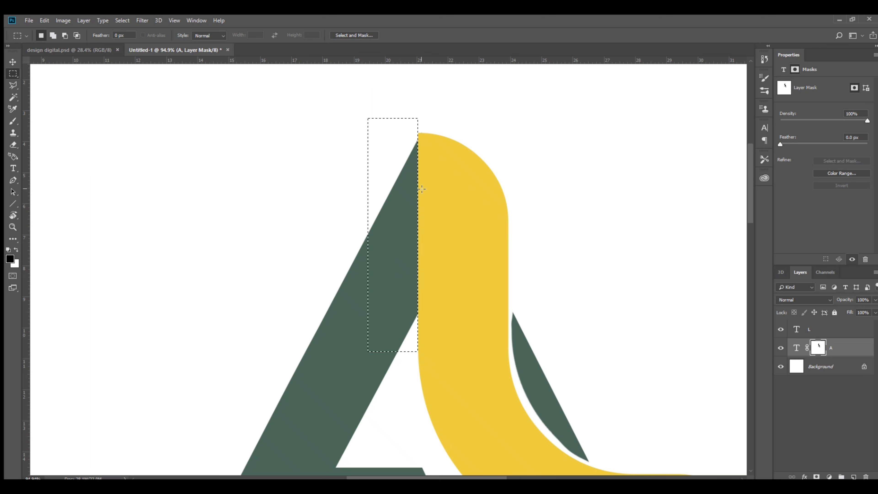
key(b)
key(alt+BackSpace)
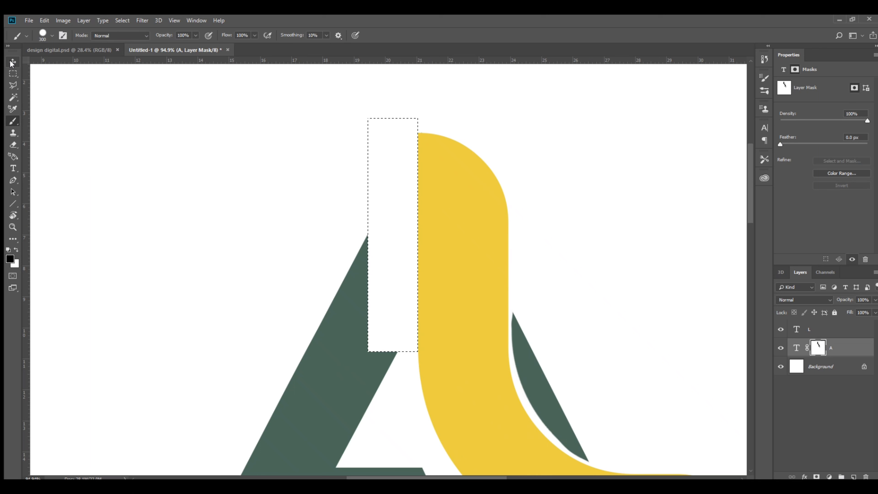
Step: Shift the rectangular selection slightly away from the L and downward, and fill it with white on the mask to leave a straight gap
key(Left)
key(Left)
key(Left)
key(Left)
key(Left)
key(Left)
key(Left)
key(Left)
key(Left)
key(Left)
key(Left)
key(Left)
key(shift+Down)
key(shift+Down)
key(shift+Down)
key(x)
key(alt+BackSpace)
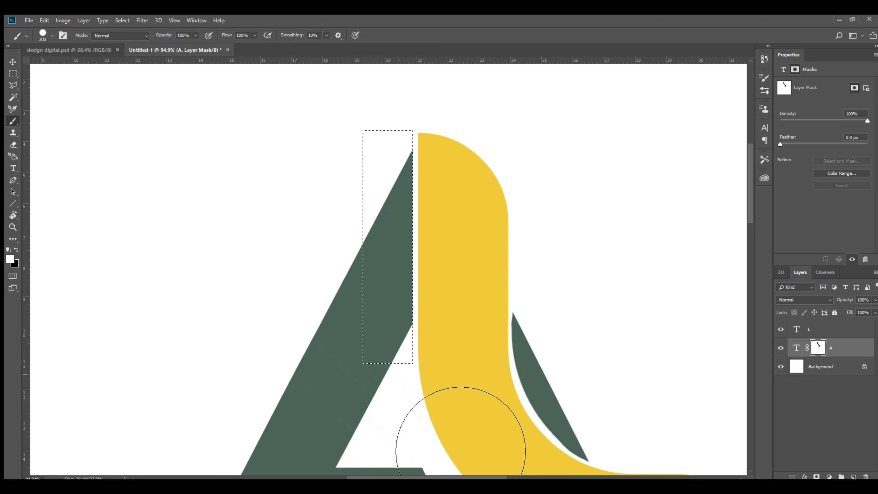
Step: Narrow the straight gap by shifting the selection 5 px toward the L and refilling it with white, and deselect
key(Right)
key(Right)
key(Right)
key(Right)
key(Right)
key(alt+BackSpace)
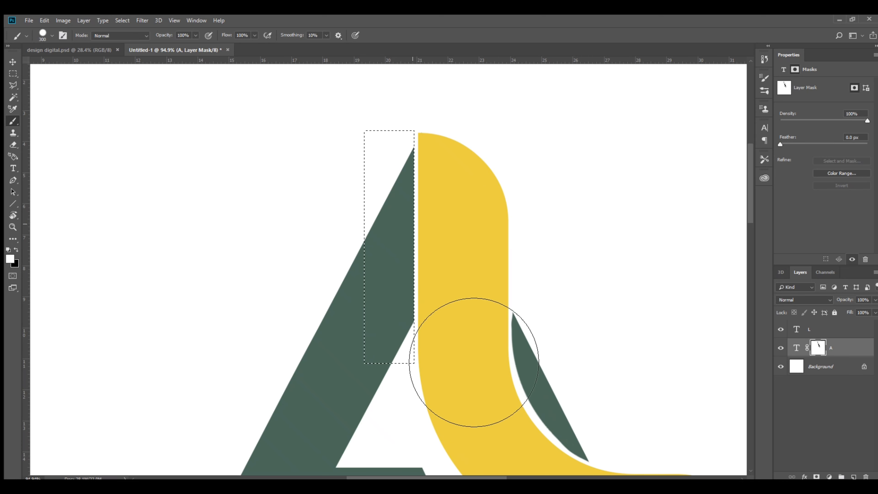
key(ctrl+d)
key(v)
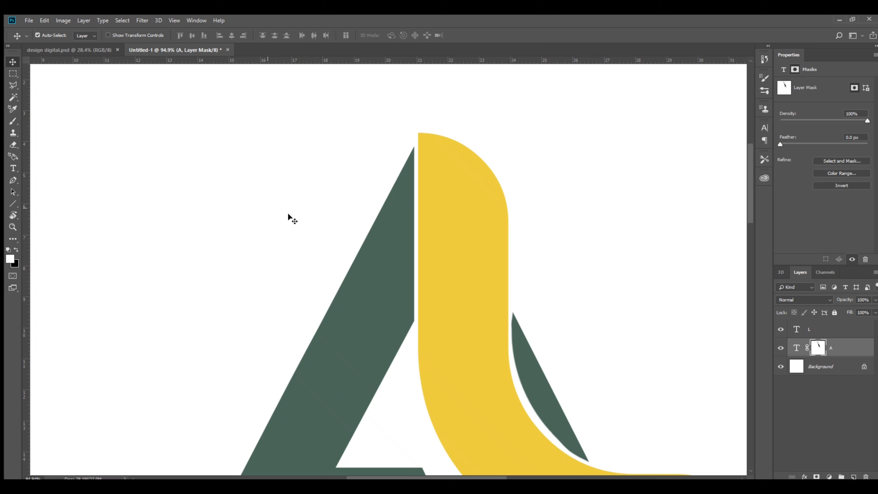
Step: Add the text "BRAND NAME HERE" below the monogram
drag(484, 432, 475, 366)
scroll(465, 296, down, 12)
mouse_move(447, 221)
mouse_down()
mouse_move(444, 247)
mouse_move(436, 220)
mouse_up()
key(t)
click(371, 297)
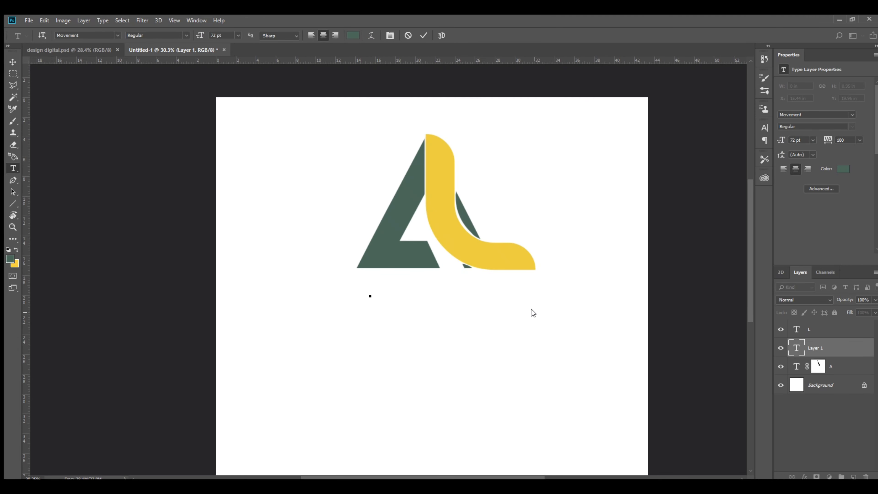
text(BRAND NAME)
key(BackSpace)
key(BackSpace)
key(BackSpace)
text(AME HERE)
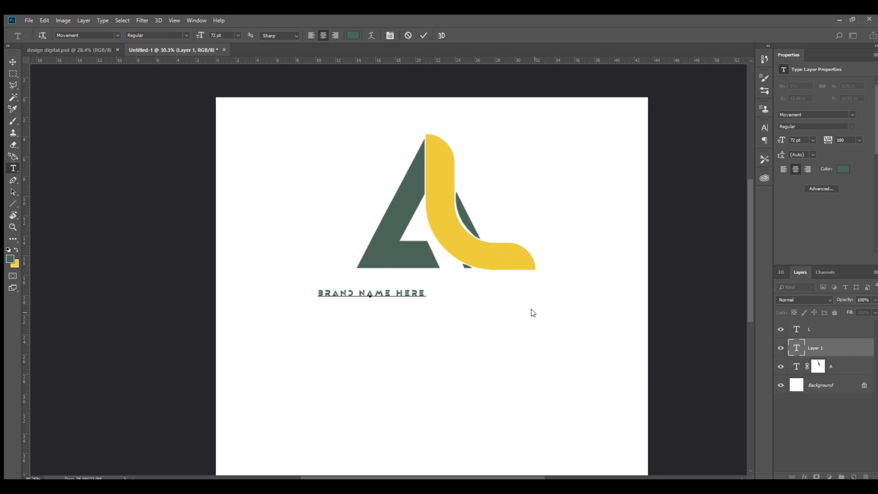
Step: Preview different fonts on the whole brand name text and set it to Aladin
key(ctrl+a)
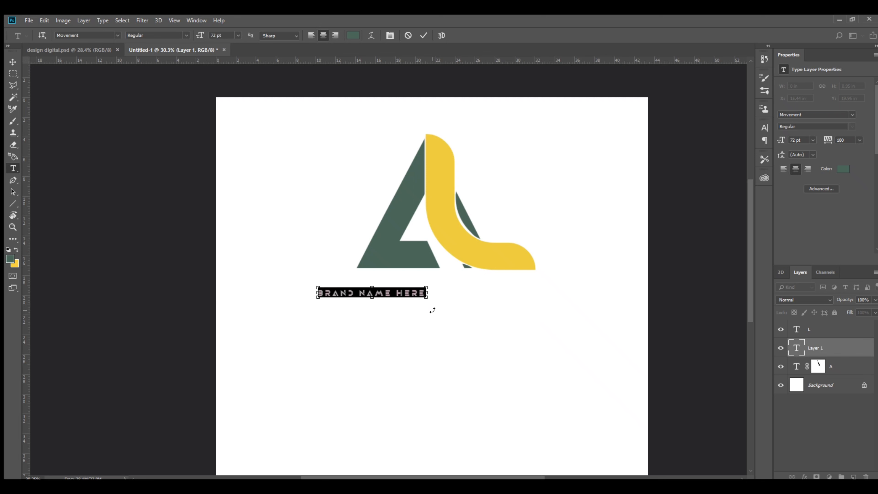
click(79, 35)
text(Agency FB)
key(Down)
key(Down)
key(Down)
key(Down)
key(Down)
key(Down)
key(Down)
key(Down)
key(Down)
key(Down)
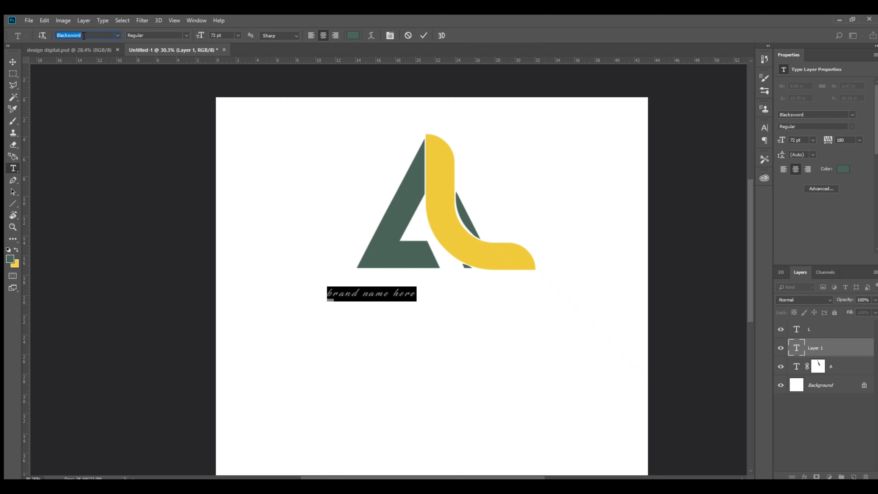
key(Up)
key(Up)
key(Up)
key(Up)
key(Up)
key(Up)
key(Up)
key(Up)
key(Up)
key(Up)
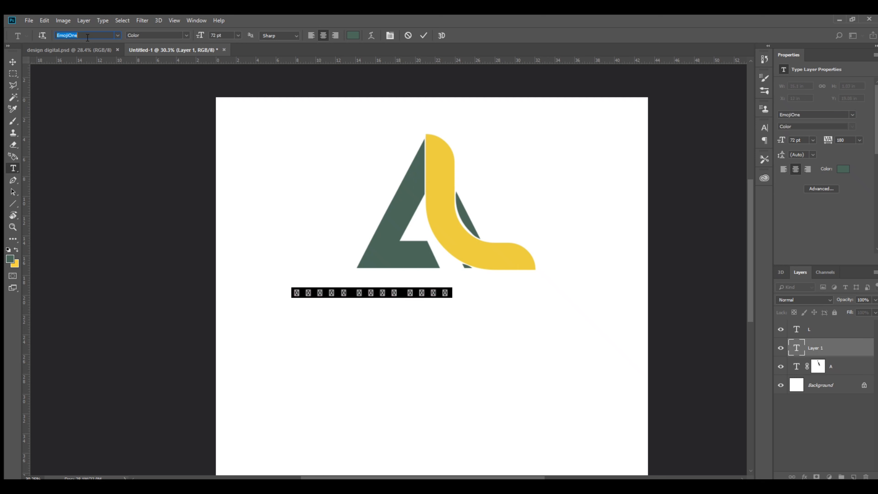
key(Down)
key(Down)
key(Down)
key(Down)
key(Down)
key(Down)
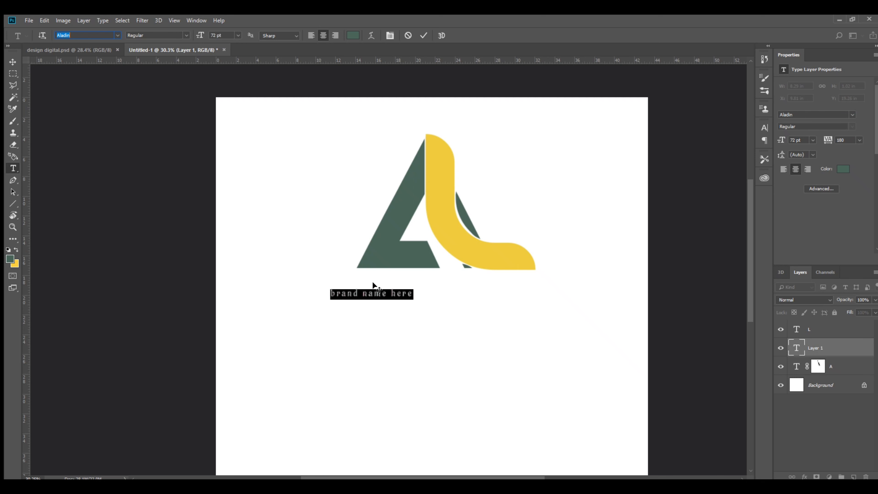
Step: Capitalize the first letter of each word so the text reads "Brand Name Here", and commit it
click(391, 294)
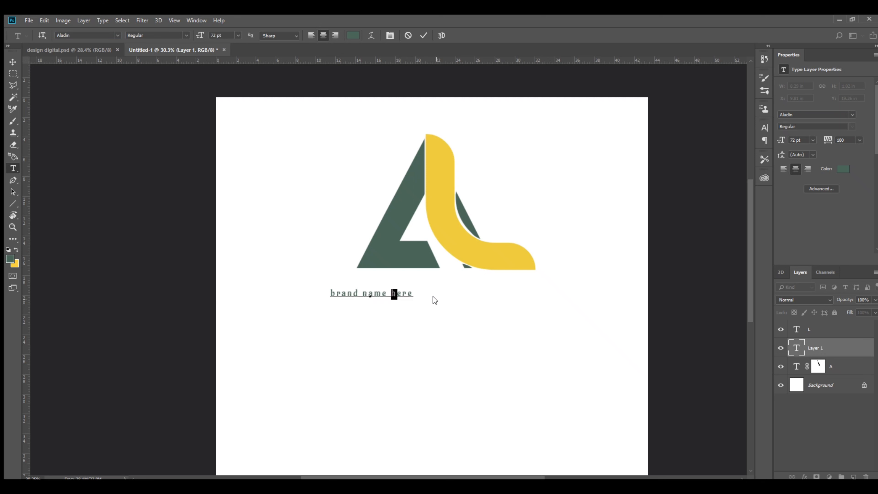
key(ctrl+Left)
key(shift+Right)
text(n)
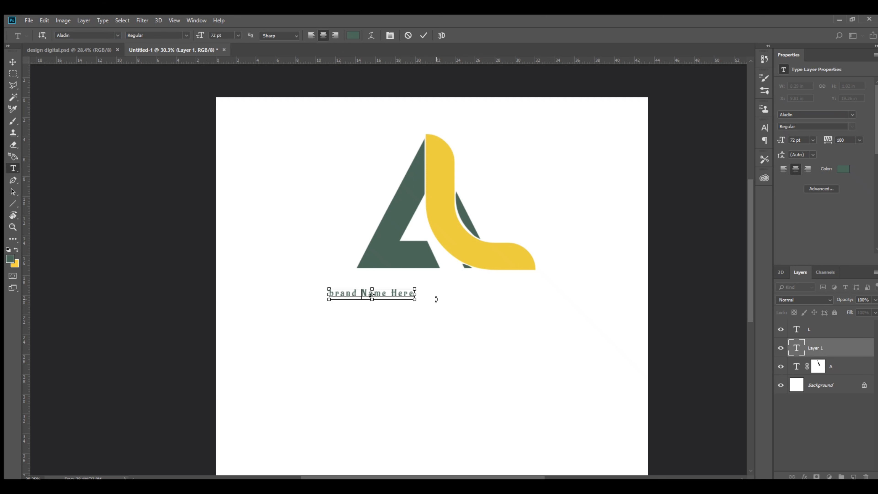
text(B)
key(ctrl+Return)
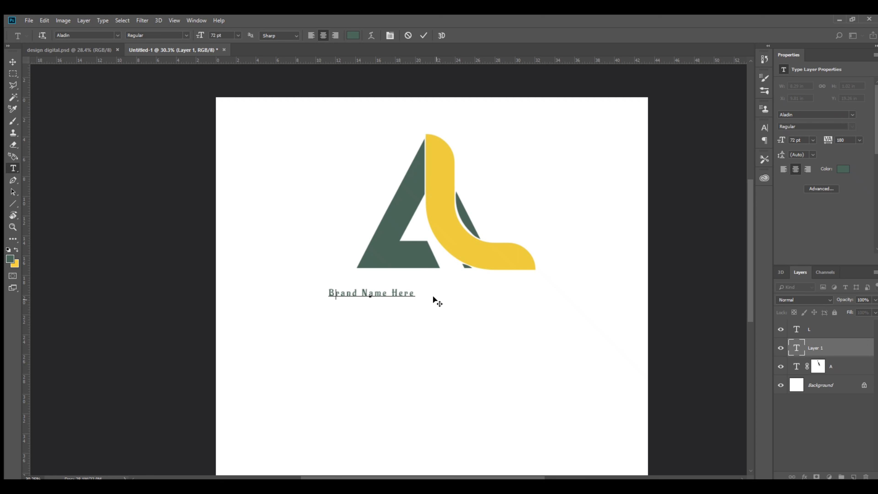
key(v)
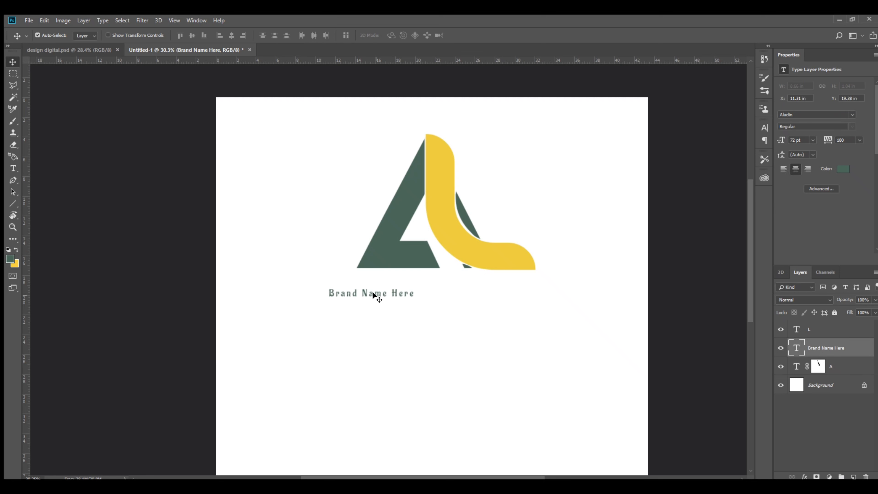
Step: Enlarge the brand name text to 171 pt and move it centrally beneath the monogram
key(t)
click(372, 294)
key(ctrl+a)
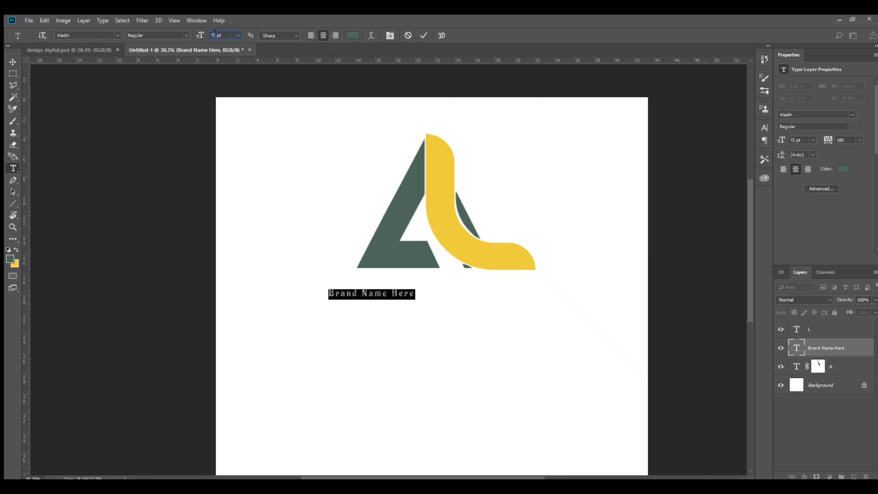
scroll(212, 33, up, 20)
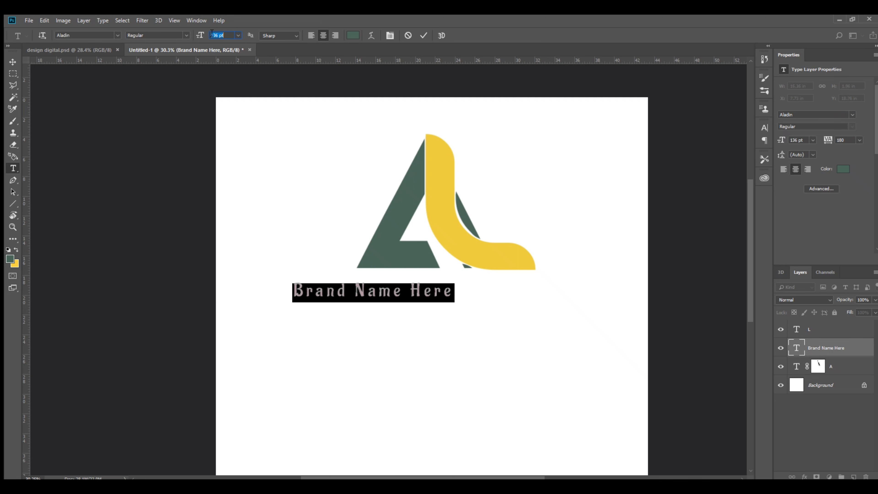
scroll(212, 33, up, 18)
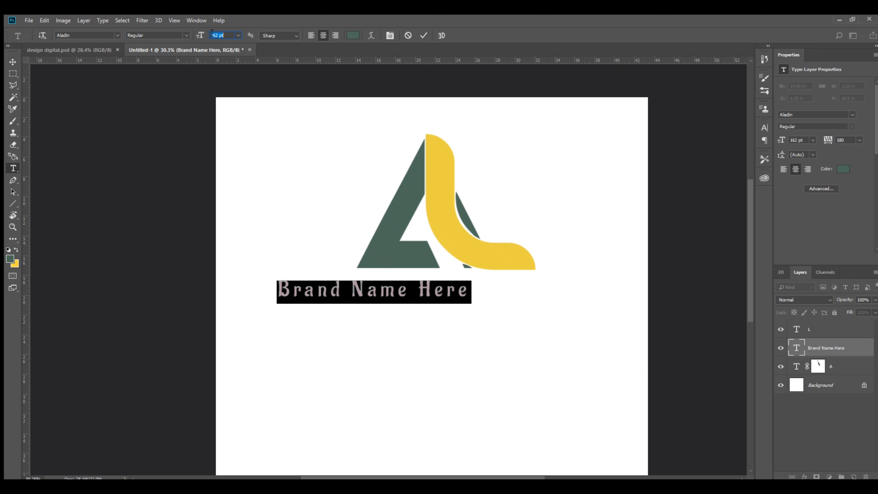
scroll(212, 32, up, 1)
click(12, 62)
drag(386, 288, 450, 284)
Step: Set the brand name text to 185 pt and move it slightly closer to the monogram
key(t)
click(429, 283)
key(ctrl+a)
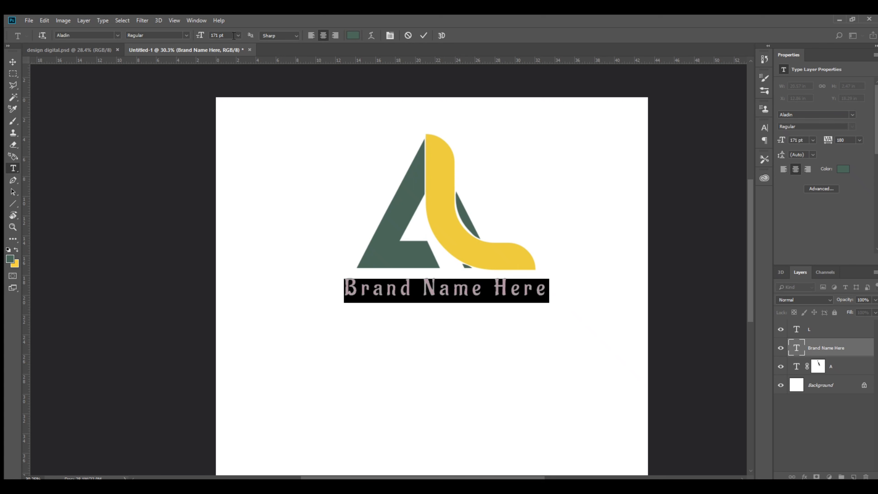
scroll(234, 36, up, 14)
click(13, 62)
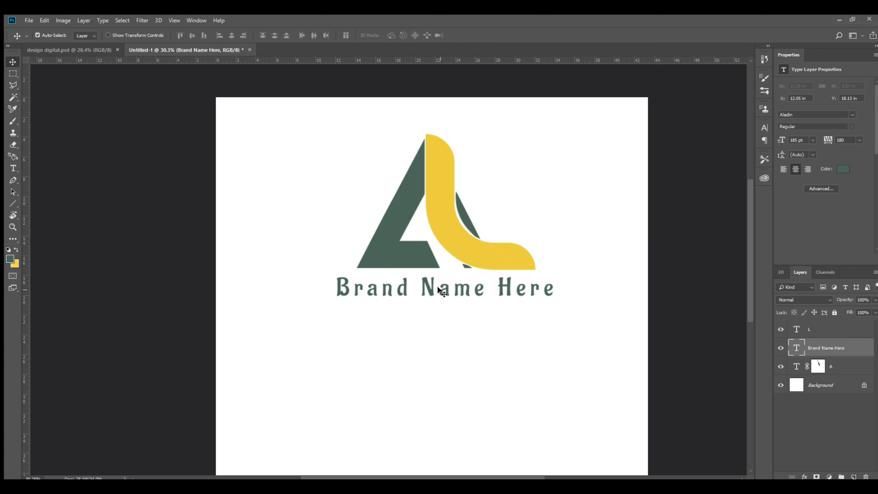
drag(437, 287, 445, 287)
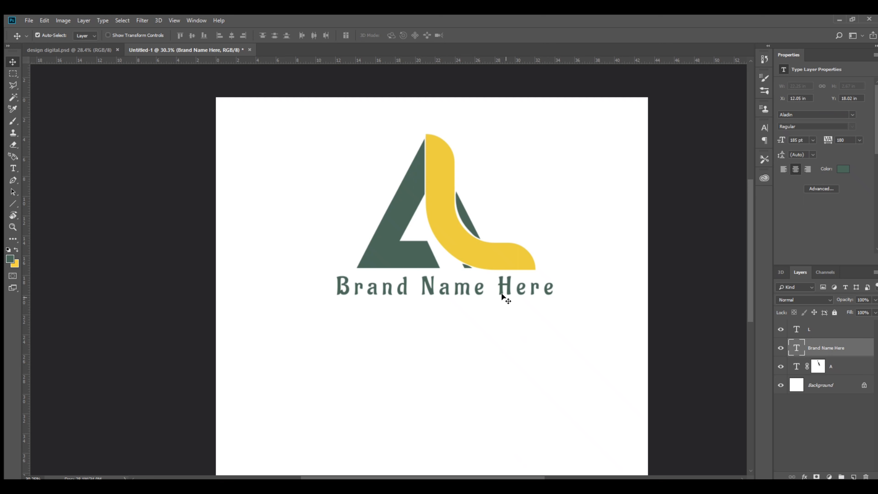
Step: Move the Brand Name Here layer above the L layer, and group the L and A layers
drag(825, 351, 821, 326)
click(822, 347)
ctrl+click(829, 364)
key(ctrl+g)
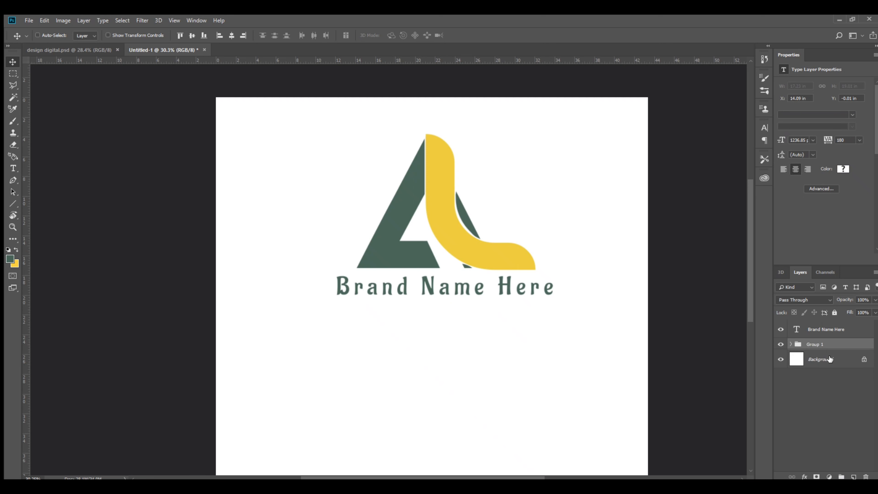
Step: Align the brand name text and the monogram group by their horizontal centers, and deselect the layers
ctrl+click(828, 331)
click(231, 36)
click(588, 327)
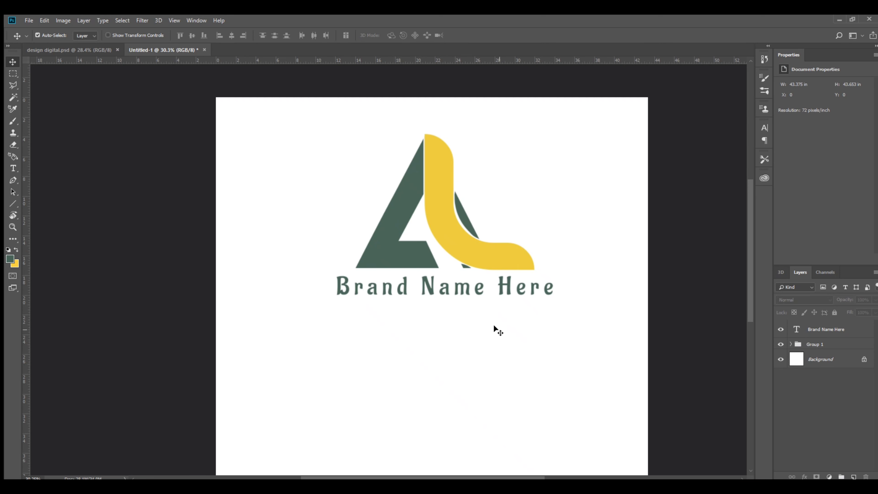
Step: Duplicate the brand name text directly below the original and reduce the copy to 100 pt
click(460, 290)
drag(459, 287, 459, 314)
double_click(459, 314)
key(ctrl+a)
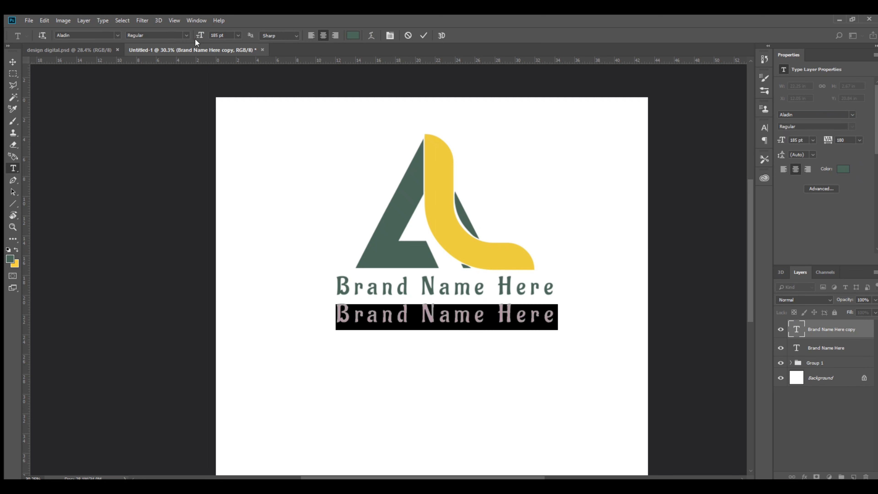
click(221, 37)
scroll(221, 37, down, 7)
scroll(222, 37, down, 20)
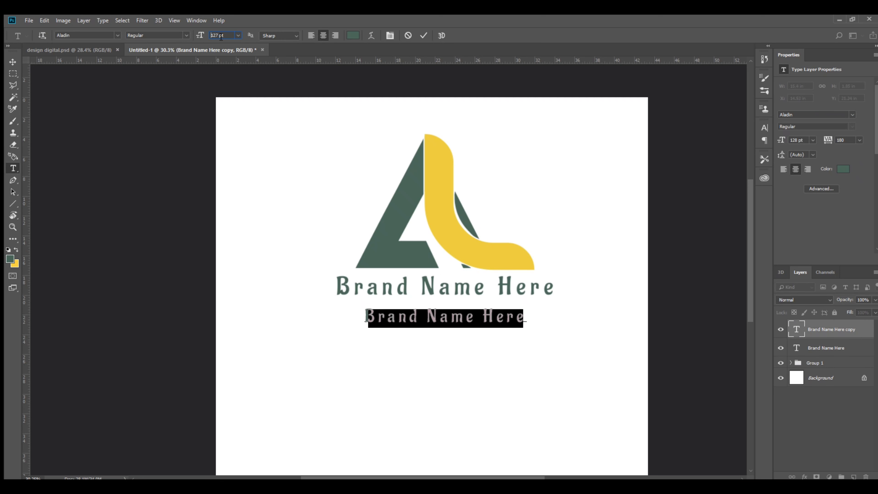
Step: Replace the copied text with "Tagline Here" and select all of it
click(429, 321)
key(ctrl+a)
text(Tagline Here)
key(ctrl+a)
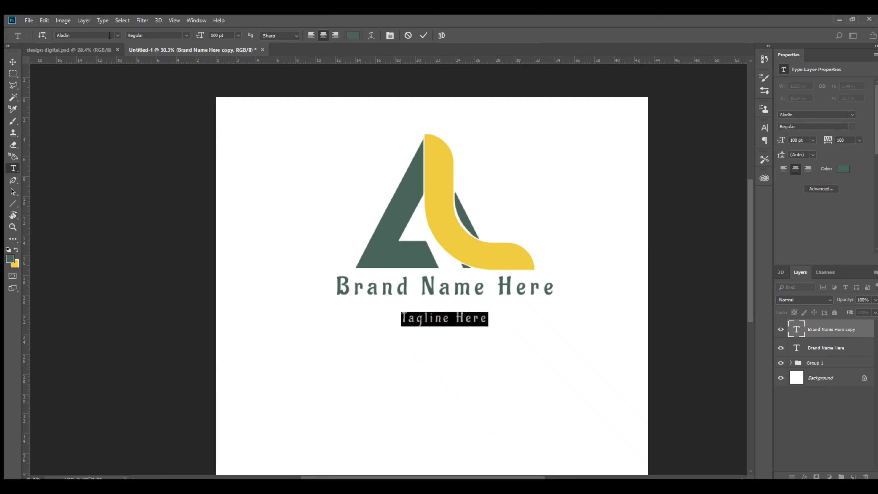
Step: Set the tagline text in Arial at 74 pt and place it directly beneath the brand name
scroll(109, 35, down, 5)
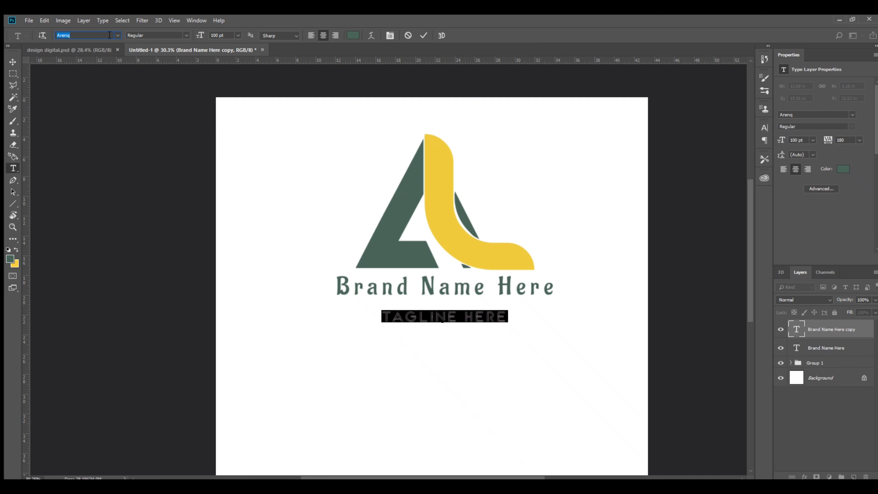
click(13, 61)
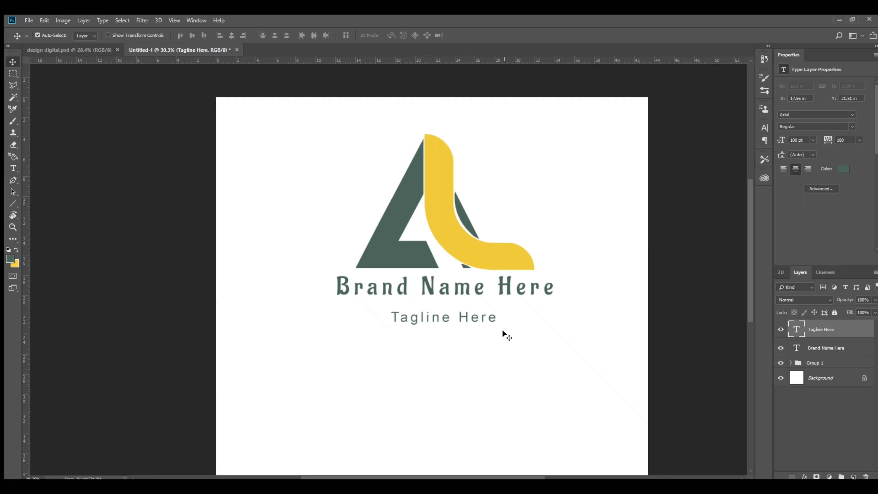
click(462, 312)
key(ctrl+a)
drag(200, 35, 12, 89)
click(12, 62)
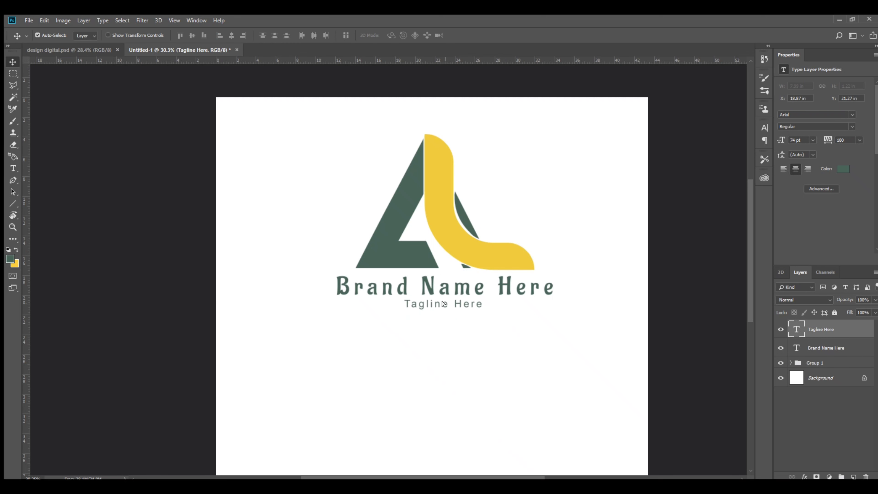
Step: Set the tagline's tracking to 400 and align the tagline, brand name and monogram group by their horizontal centers
double_click(441, 302)
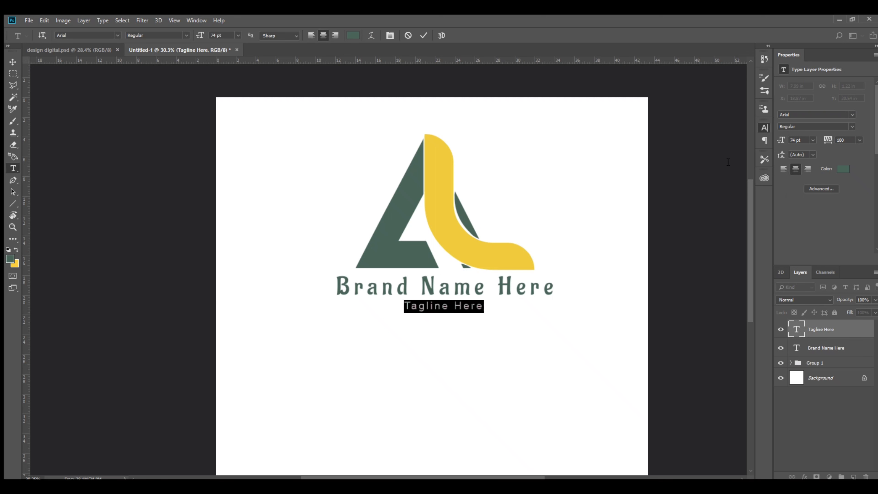
click(14, 62)
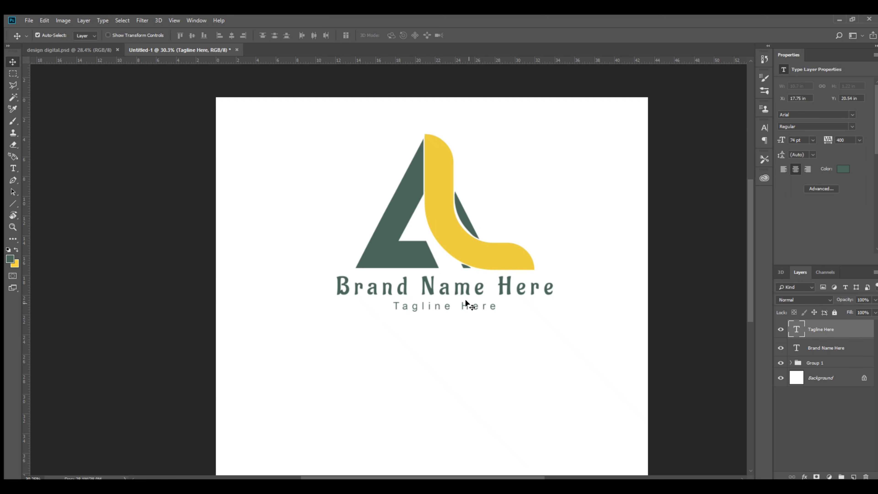
ctrl+click(809, 350)
ctrl+click(831, 361)
click(232, 35)
Step: Select the monogram and both text lines, move them up and scale them down together to about three quarters
drag(275, 134, 624, 351)
drag(499, 291, 499, 271)
key(ctrl+t)
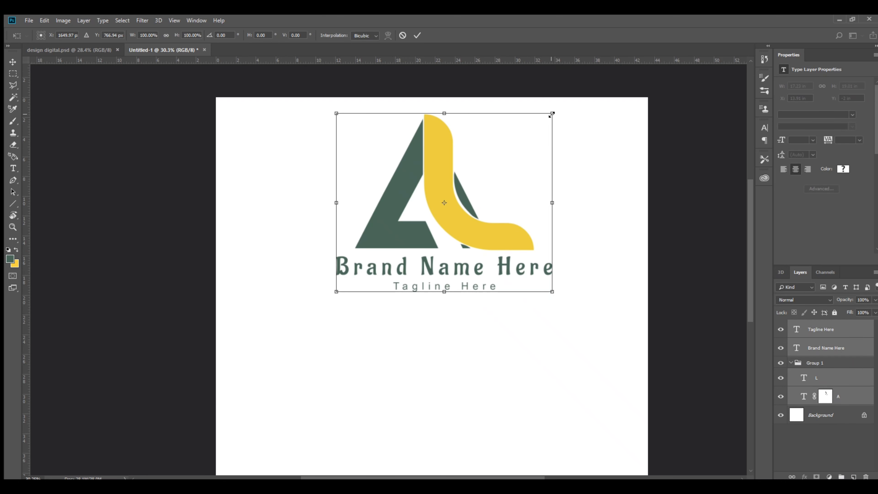
drag(552, 113, 528, 134)
key(Return)
Step: Group the tagline, the brand name and the monogram group into one logo group, and deselect it
click(791, 363)
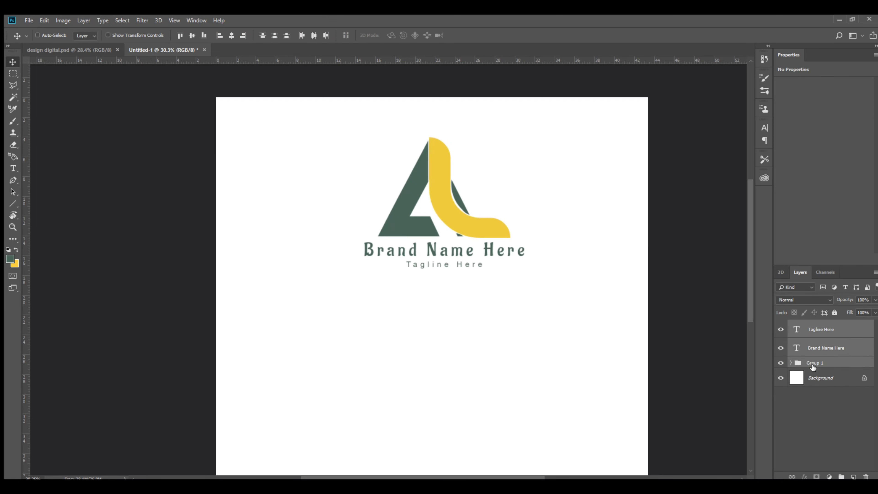
click(828, 364)
shift+click(832, 330)
key(ctrl+g)
click(487, 279)
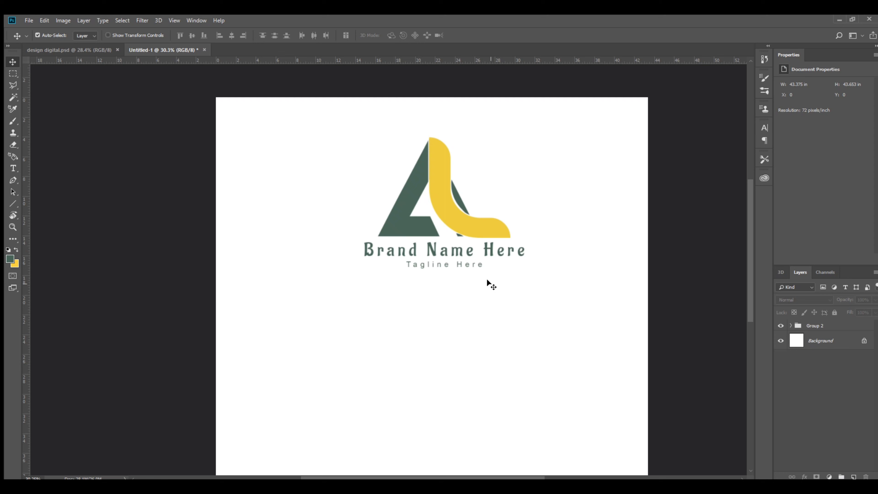
Step: Move the logo group higher and center it horizontally on the canvas
click(810, 325)
key(ctrl+t)
drag(439, 231, 427, 215)
key(Return)
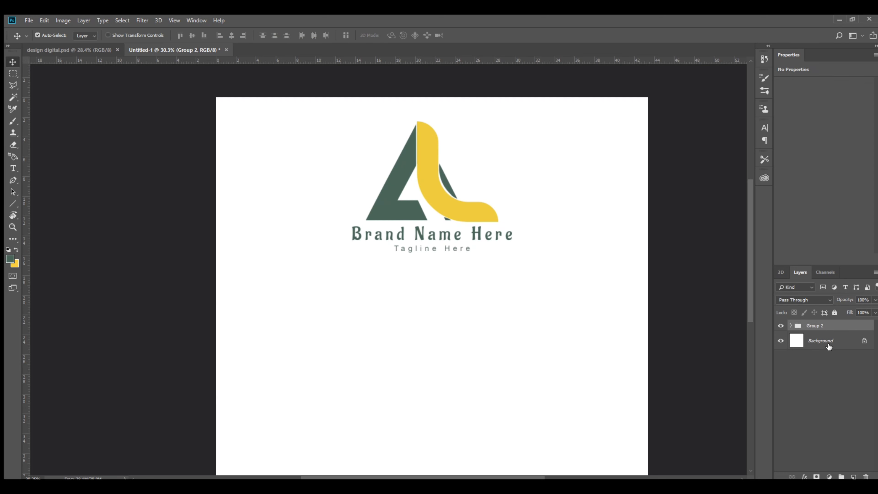
Step: Select the lower half of the canvas and fill it with the green foreground color on the Background layer
click(10, 73)
scroll(654, 411, down, 6)
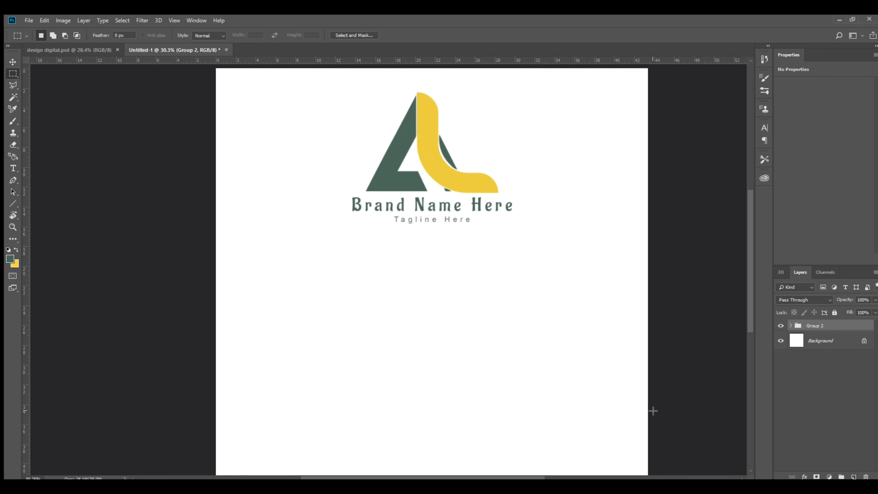
scroll(653, 411, down, 3)
scroll(653, 411, up, 1)
drag(130, 297, 122, 268)
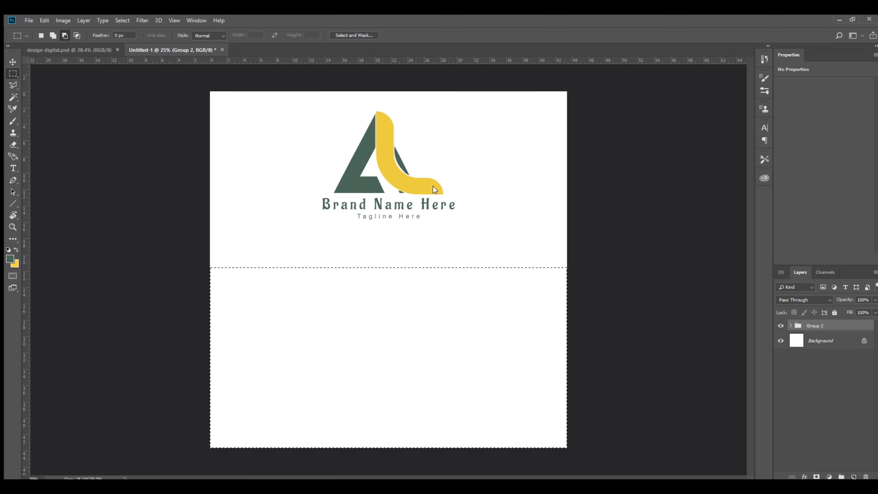
click(822, 342)
key(alt+BackSpace)
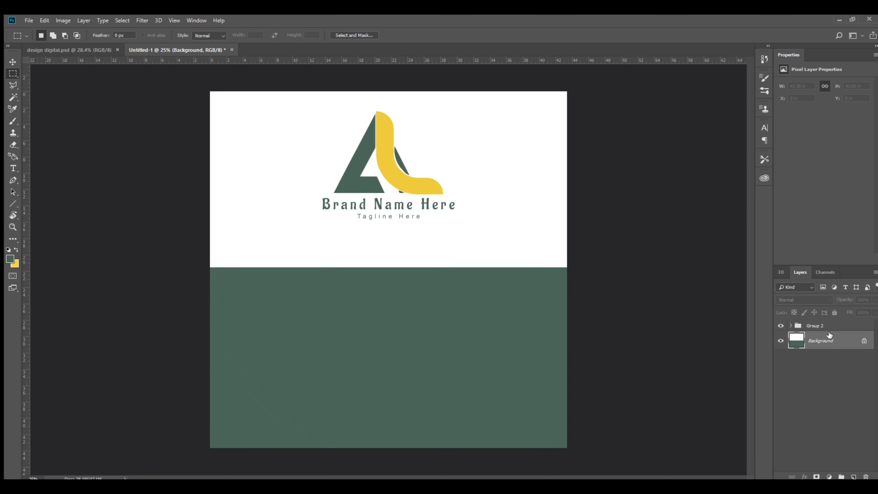
Step: Enlarge the logo group on the white half and align it with the Background by horizontal centers
click(823, 327)
key(ctrl+t)
drag(456, 220, 473, 236)
key(Return)
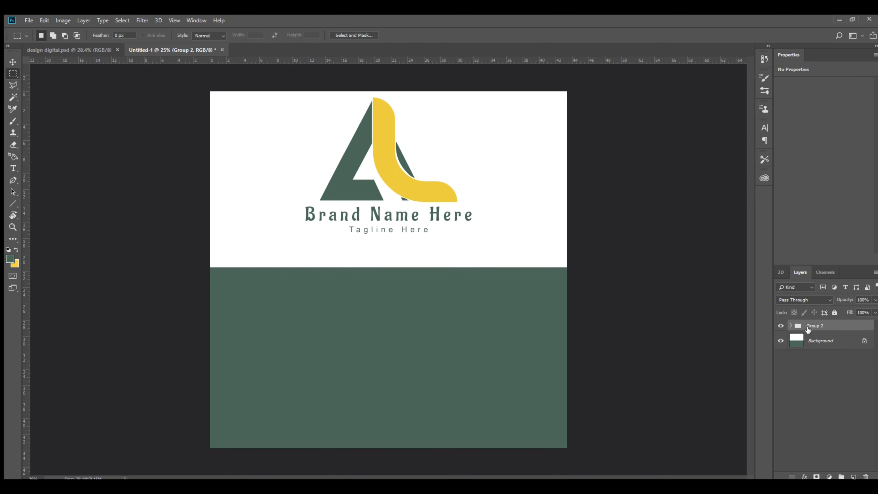
key(v)
click(843, 342)
ctrl+click(819, 327)
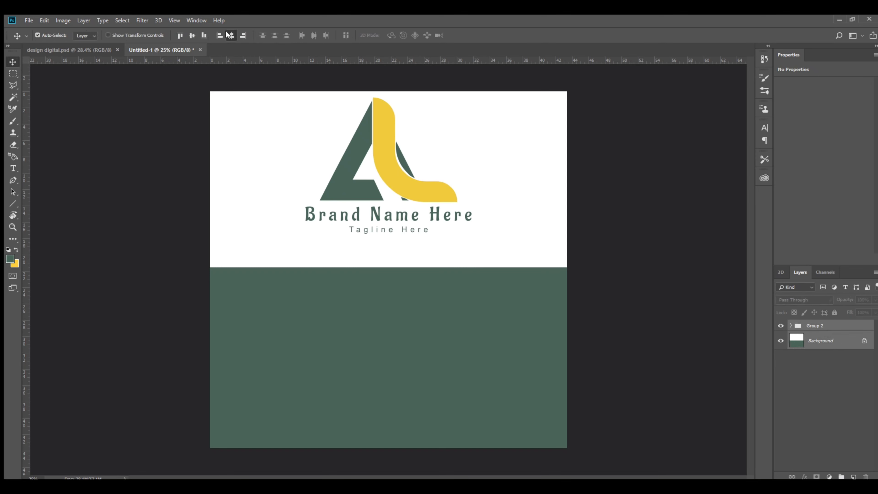
Step: Duplicate the logo group and place the copy on the green lower half
key(ctrl+j)
key(ctrl+t)
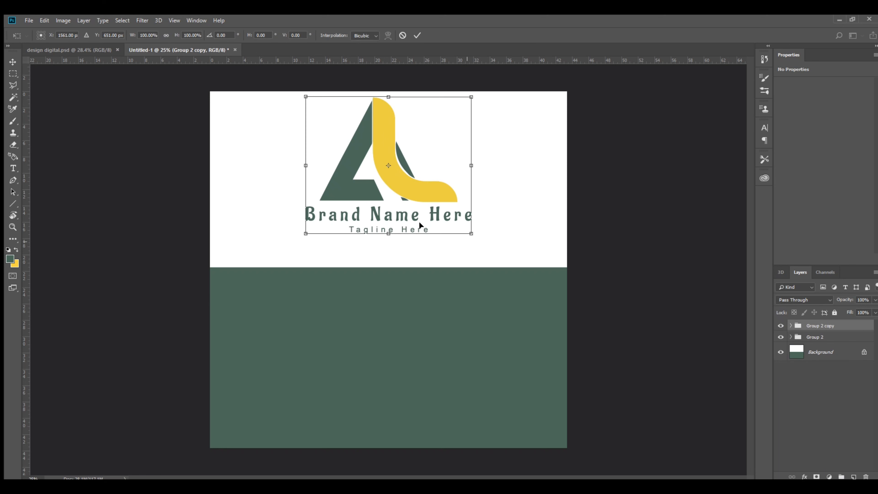
drag(385, 190, 396, 377)
key(Return)
Step: Recolor the tagline and brand name text in the copied logo group to white
click(791, 325)
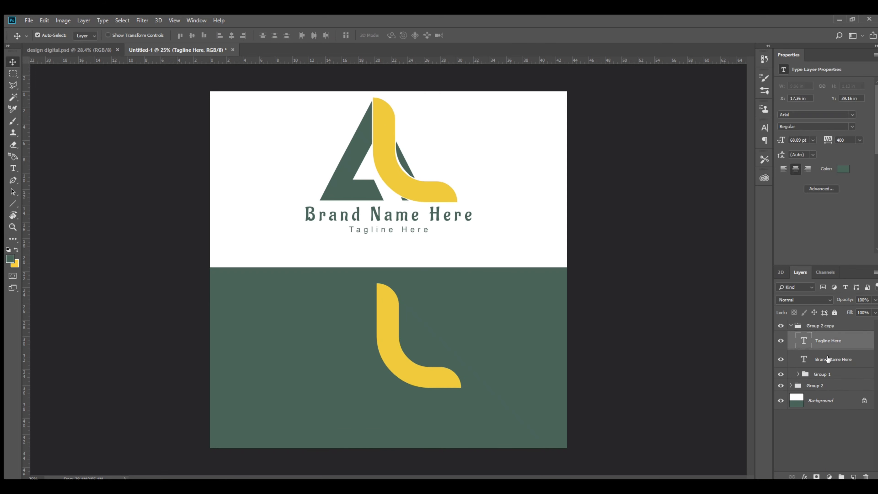
shift+click(836, 357)
click(842, 170)
click(543, 180)
key(Return)
Step: Recolor the letter A in the copied logo to white, and collapse the copied group in the layer list
click(798, 378)
click(798, 375)
click(831, 389)
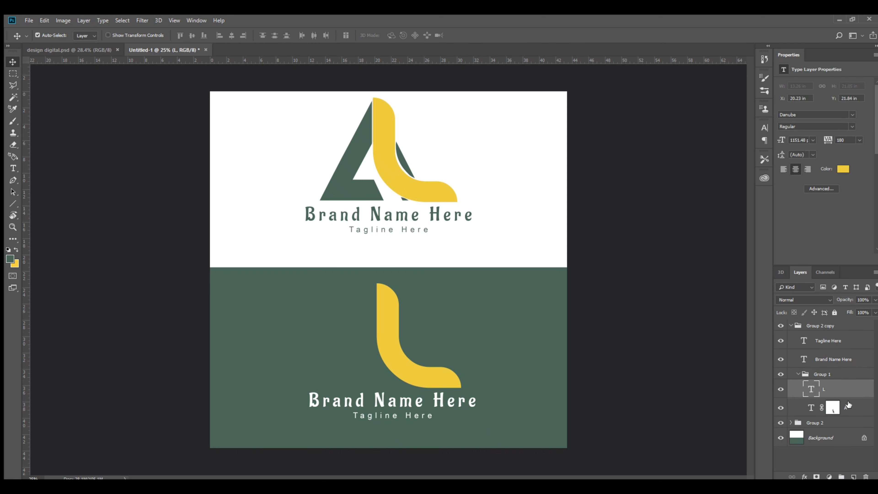
click(833, 407)
click(843, 170)
click(635, 235)
click(847, 232)
click(641, 240)
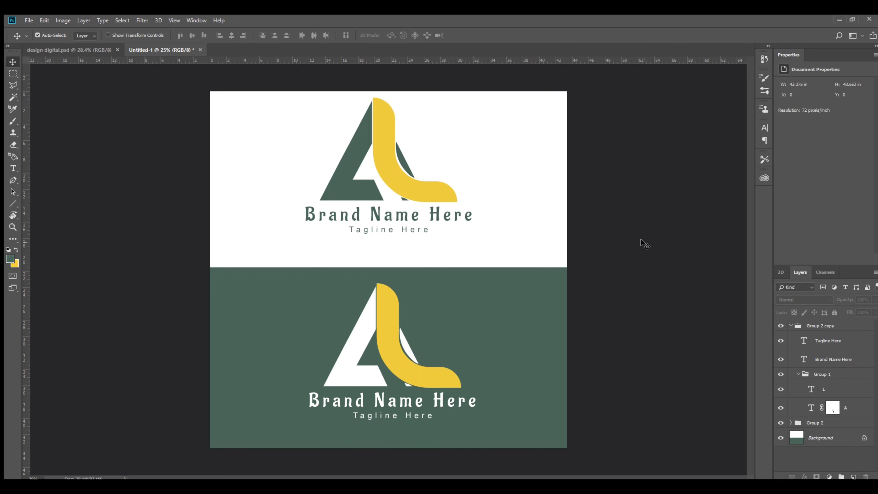
key(ctrl+plus)
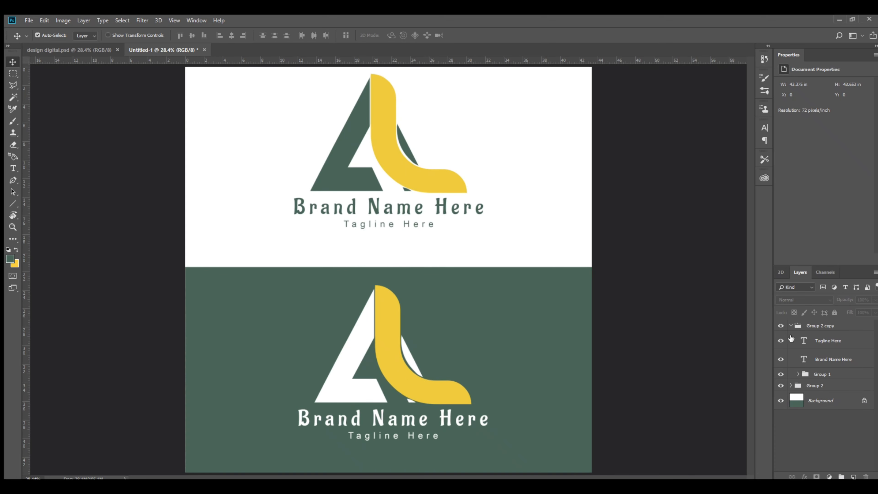
click(791, 326)
key(ctrl+minus)
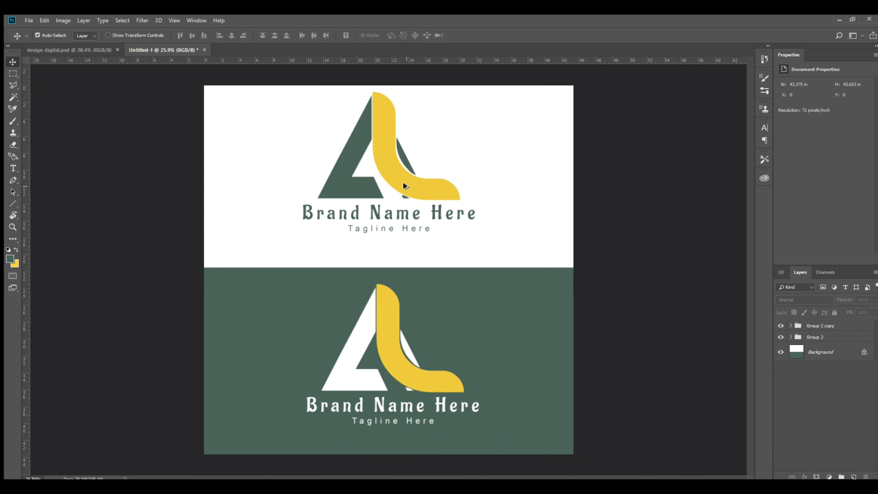
drag(665, 408, 677, 429)
click(797, 376)
click(791, 325)
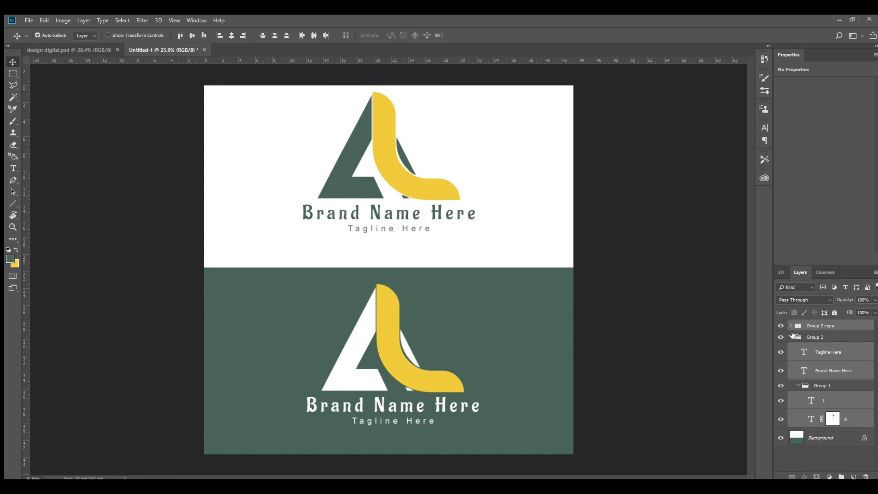
click(791, 337)
click(675, 339)
Step: Align both logo groups and the Background layer by their horizontal centers, and deselect the layers
click(823, 336)
shift+click(824, 327)
shift+click(823, 350)
click(823, 351)
shift+click(825, 327)
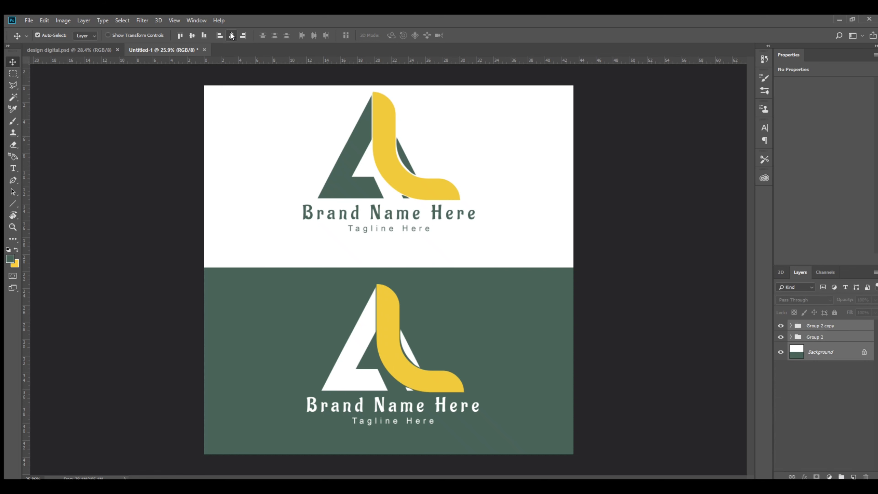
click(232, 35)
click(648, 222)
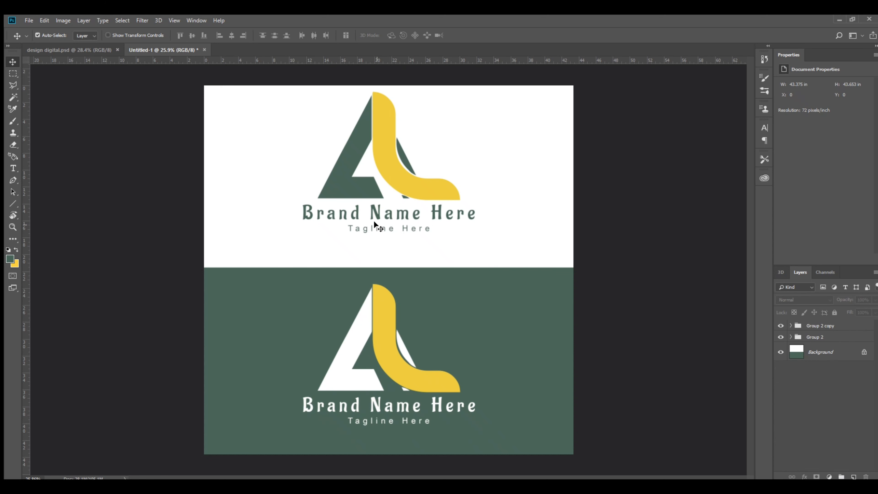
scroll(373, 216, up, 4)
scroll(374, 217, down, 4)
scroll(384, 330, up, 2)
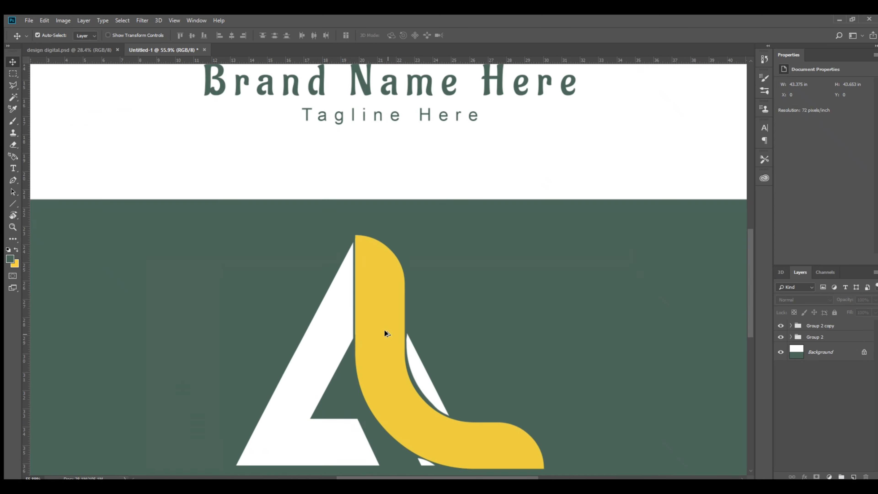
scroll(702, 172, down, 4)
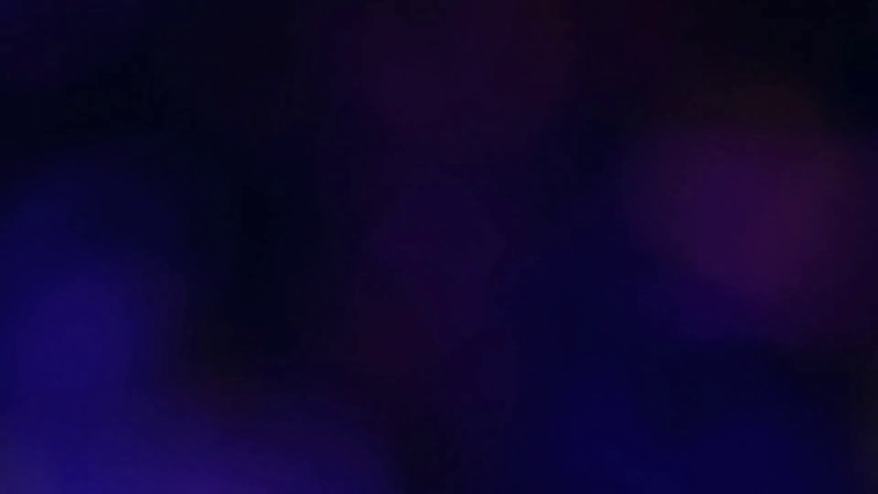